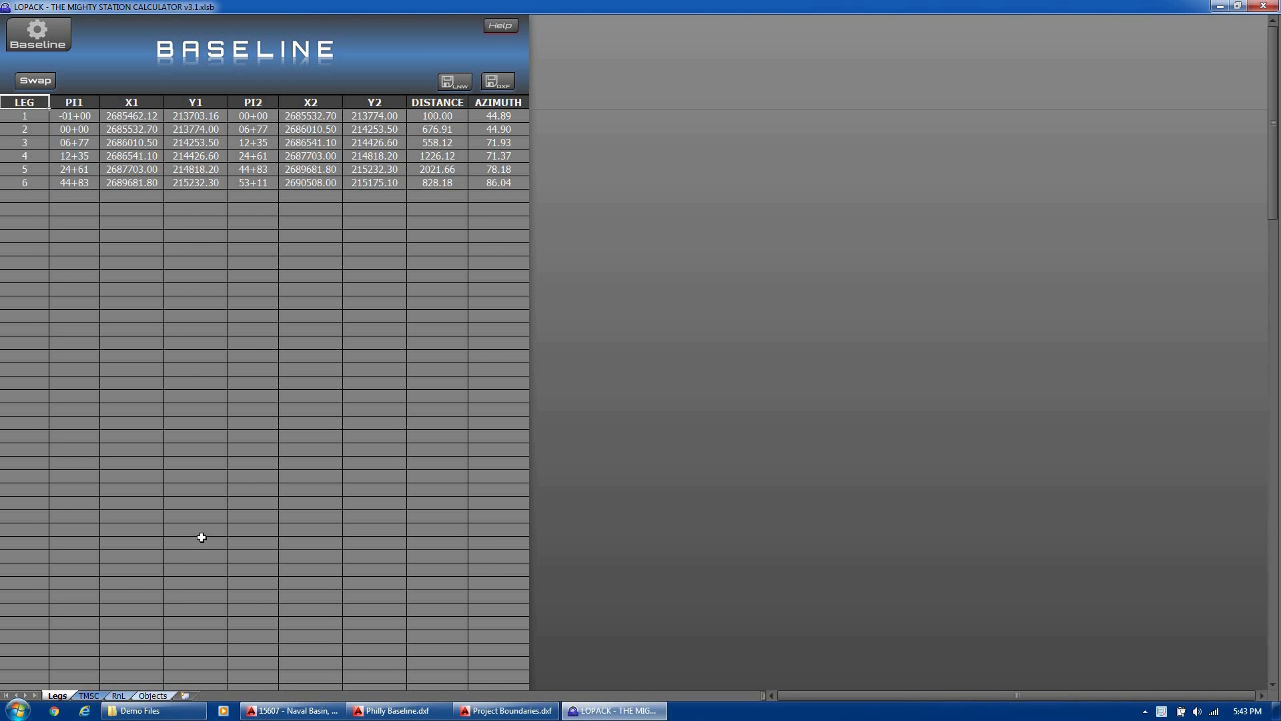
- Go to the TMSC sheet and open its help on converting data sets
{"action": "left_click", "coordinate": [89, 695]}
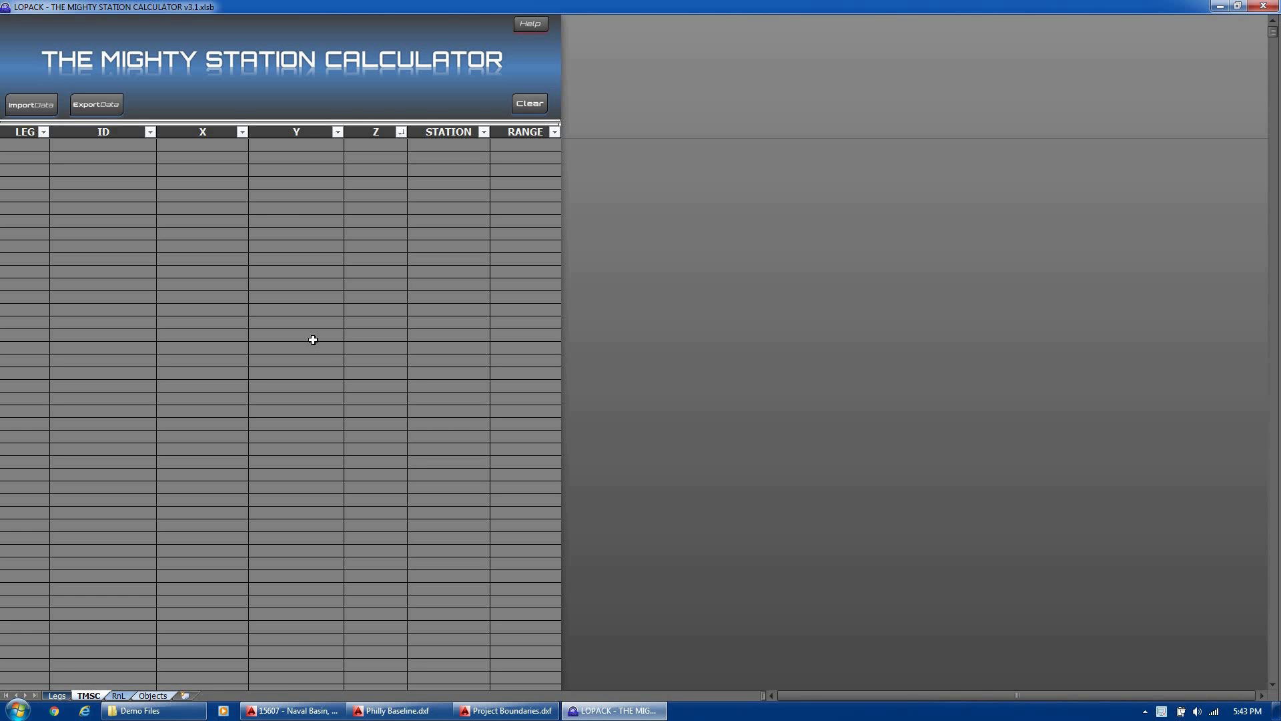
{"action": "left_click", "coordinate": [442, 154]}
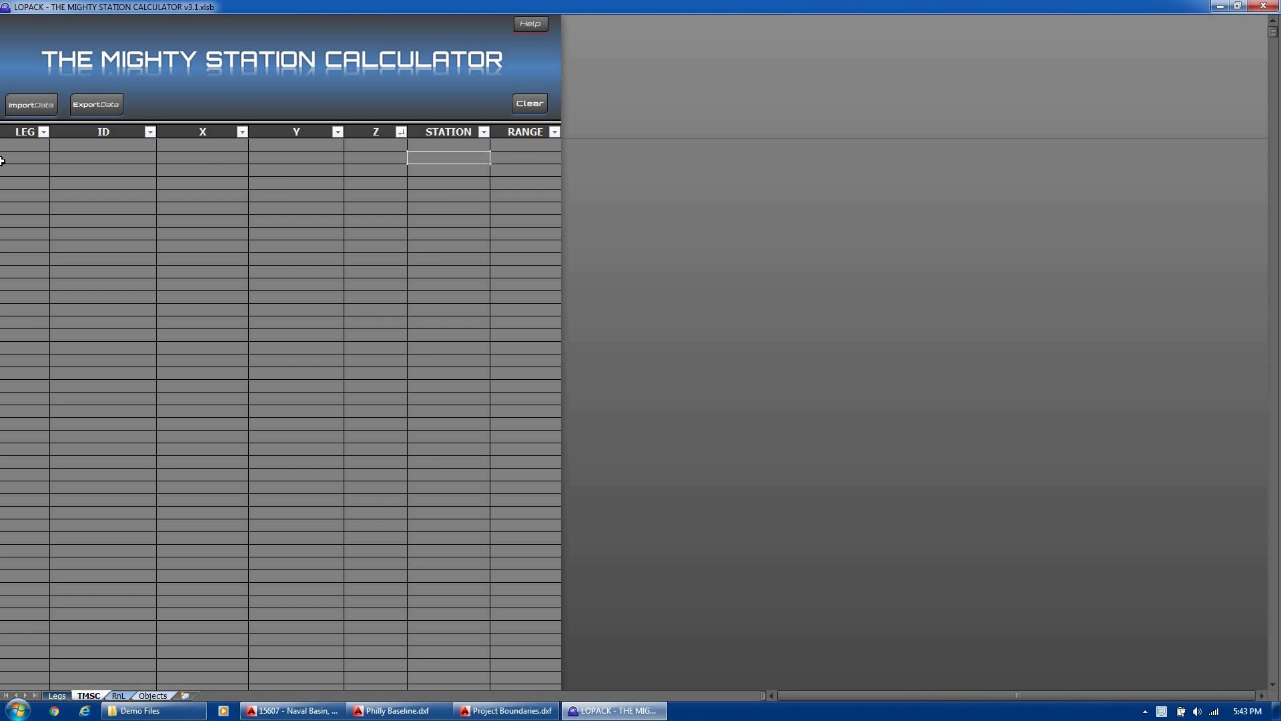
{"action": "left_click", "coordinate": [531, 24]}
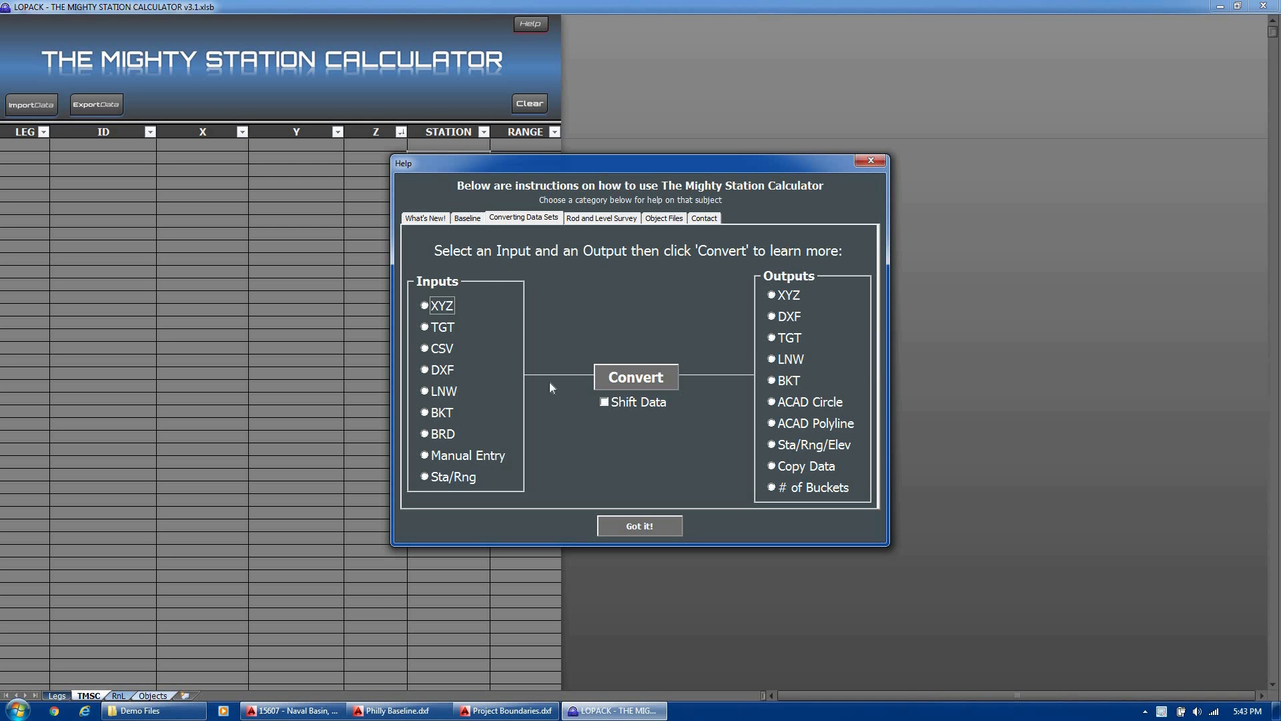
- Read the conversion help for CSV input to DXF output, first without and then with Shift Data
{"action": "left_click", "coordinate": [437, 349]}
{"action": "left_click", "coordinate": [793, 317]}
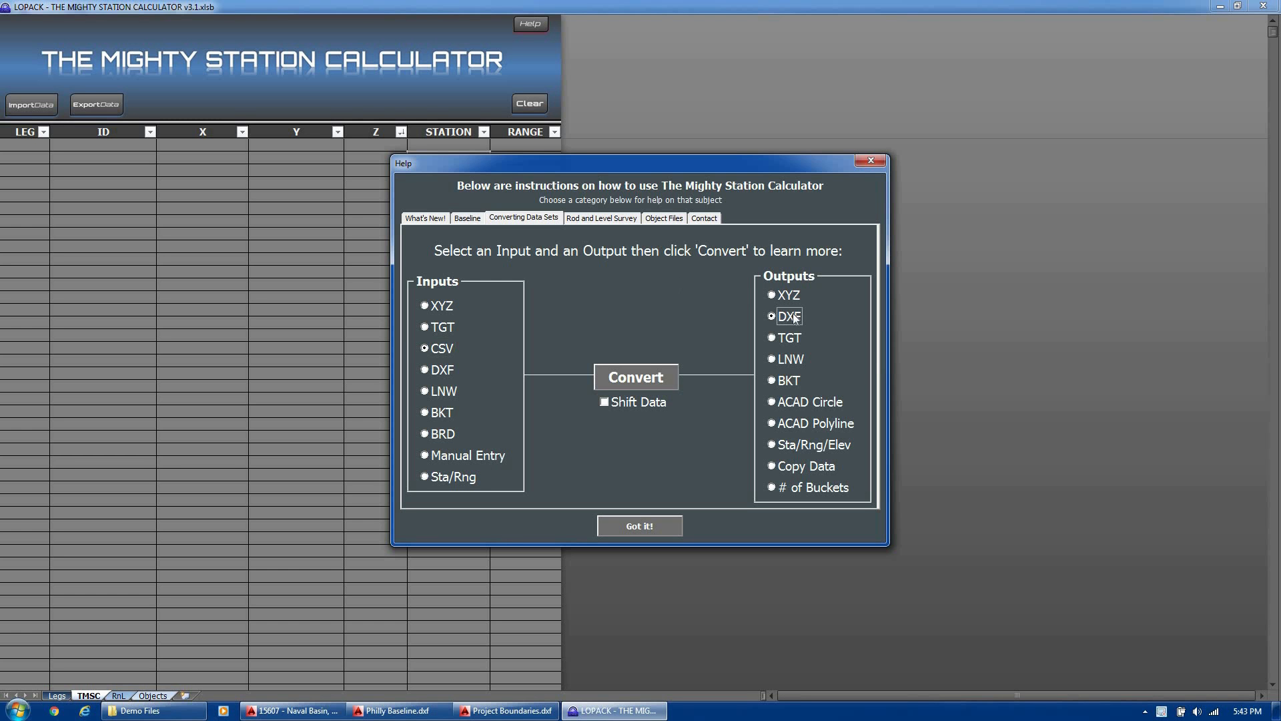
{"action": "left_click", "coordinate": [664, 379]}
{"action": "left_click_drag", "start_coordinate": [634, 273], "coordinate": [618, 333]}
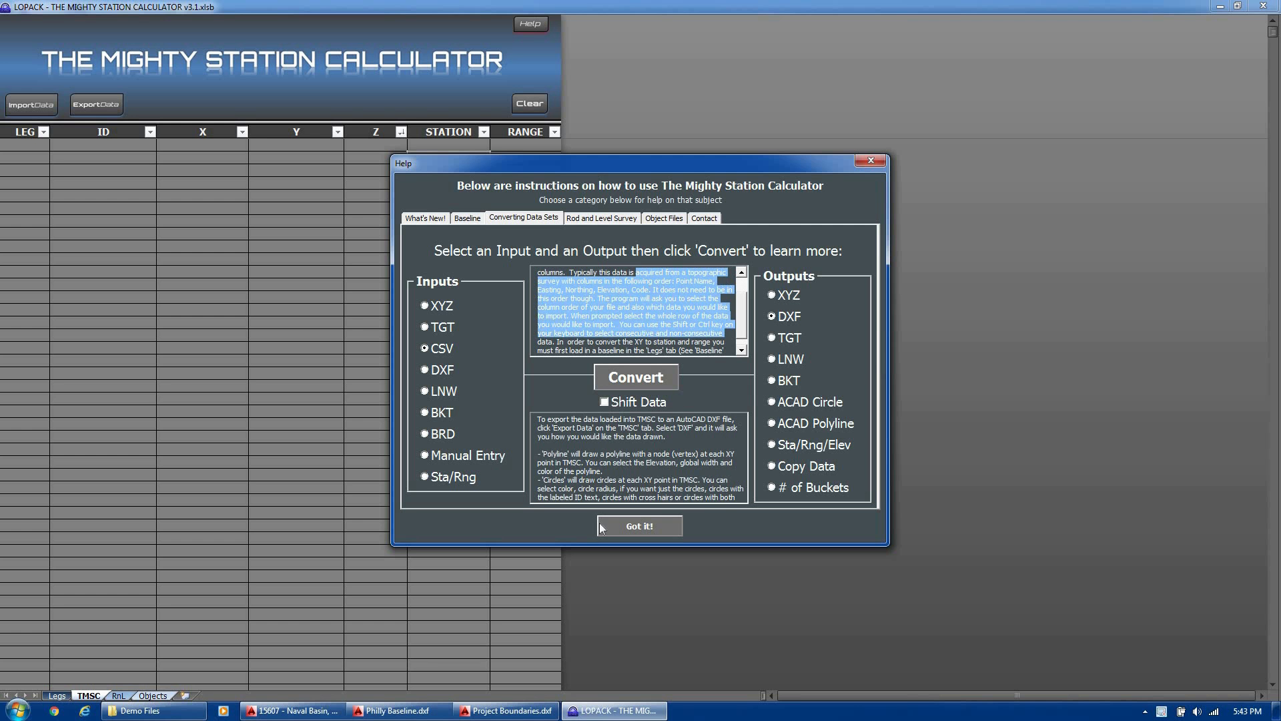
{"action": "left_click_drag", "start_coordinate": [606, 446], "coordinate": [680, 466]}
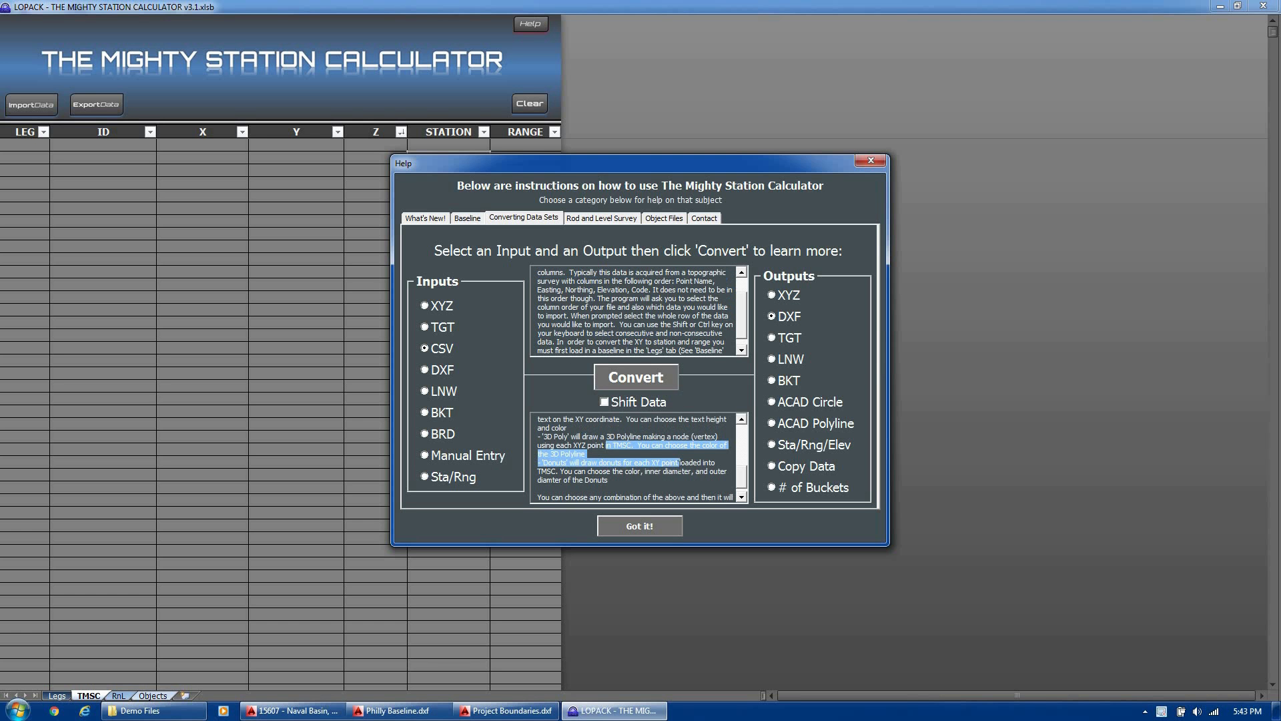
{"action": "left_click", "coordinate": [623, 403]}
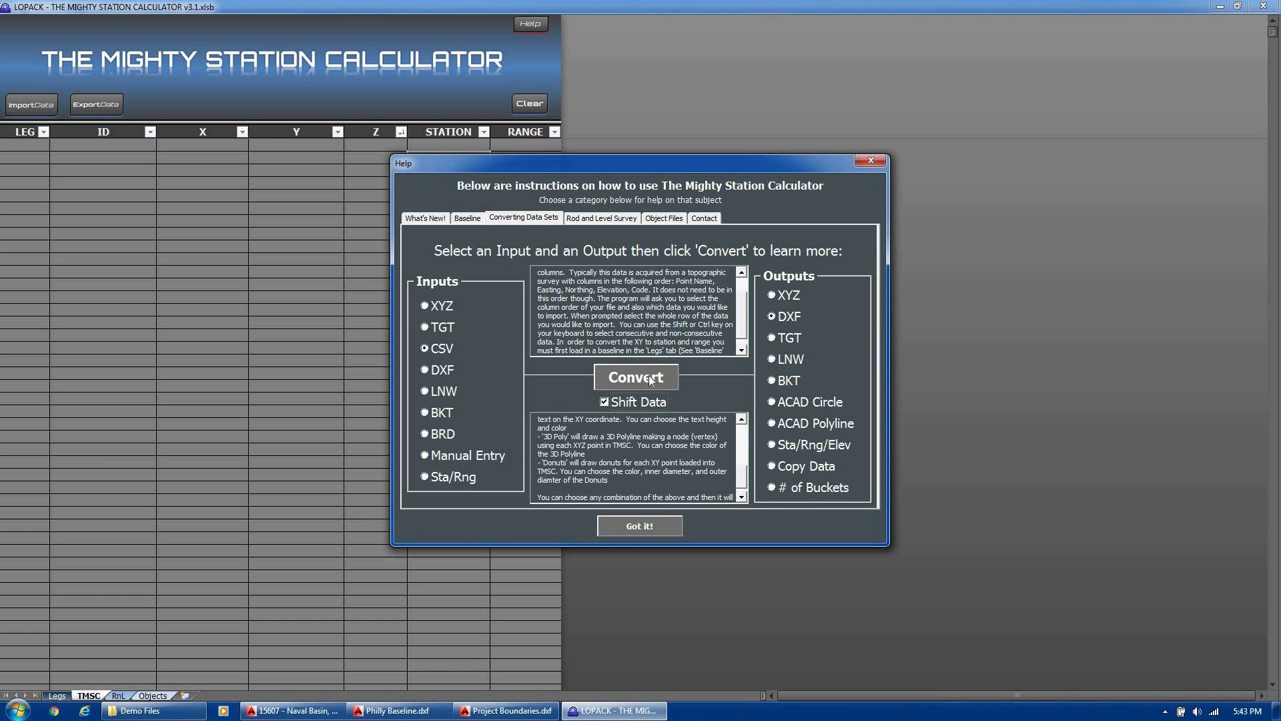
{"action": "left_click", "coordinate": [652, 378]}
- Look up the help for converting BKT input to XYZ output without Shift Data, and close the help
{"action": "double_click", "coordinate": [607, 407]}
{"action": "left_click", "coordinate": [442, 414]}
{"action": "left_click", "coordinate": [788, 295]}
{"action": "left_click", "coordinate": [652, 385]}
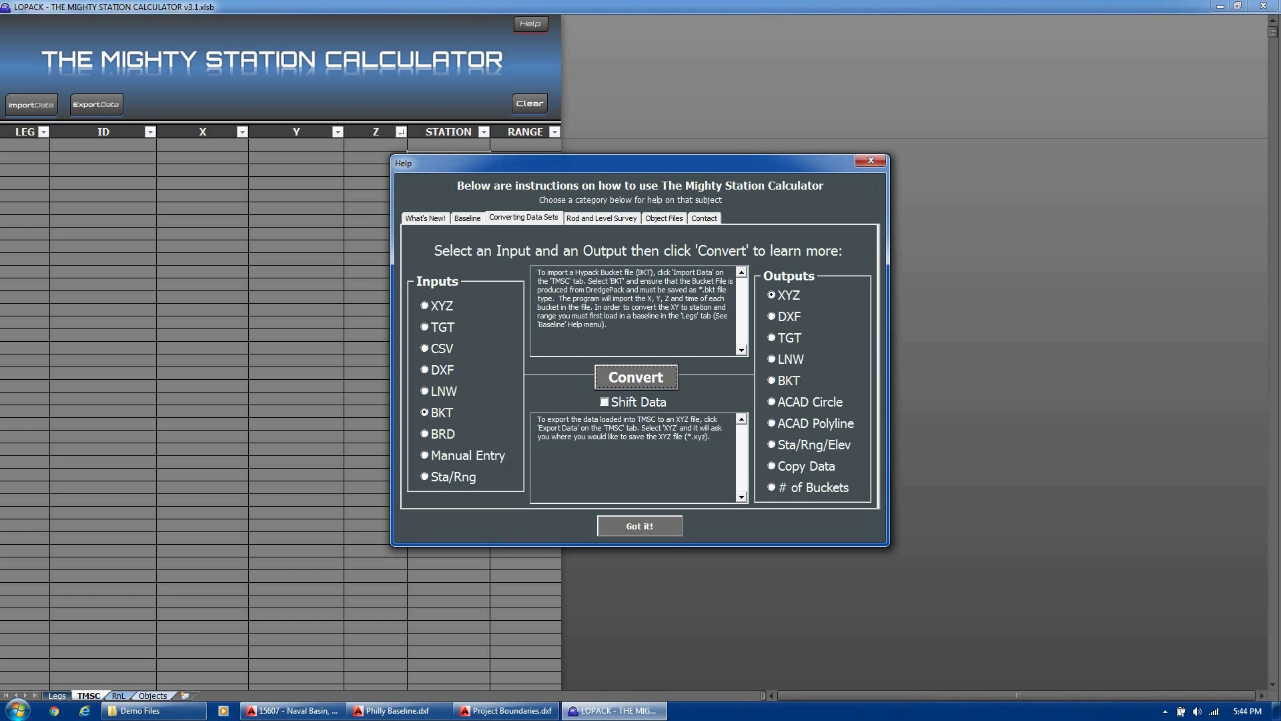
{"action": "left_click", "coordinate": [651, 527]}
{"action": "left_click", "coordinate": [40, 105]}
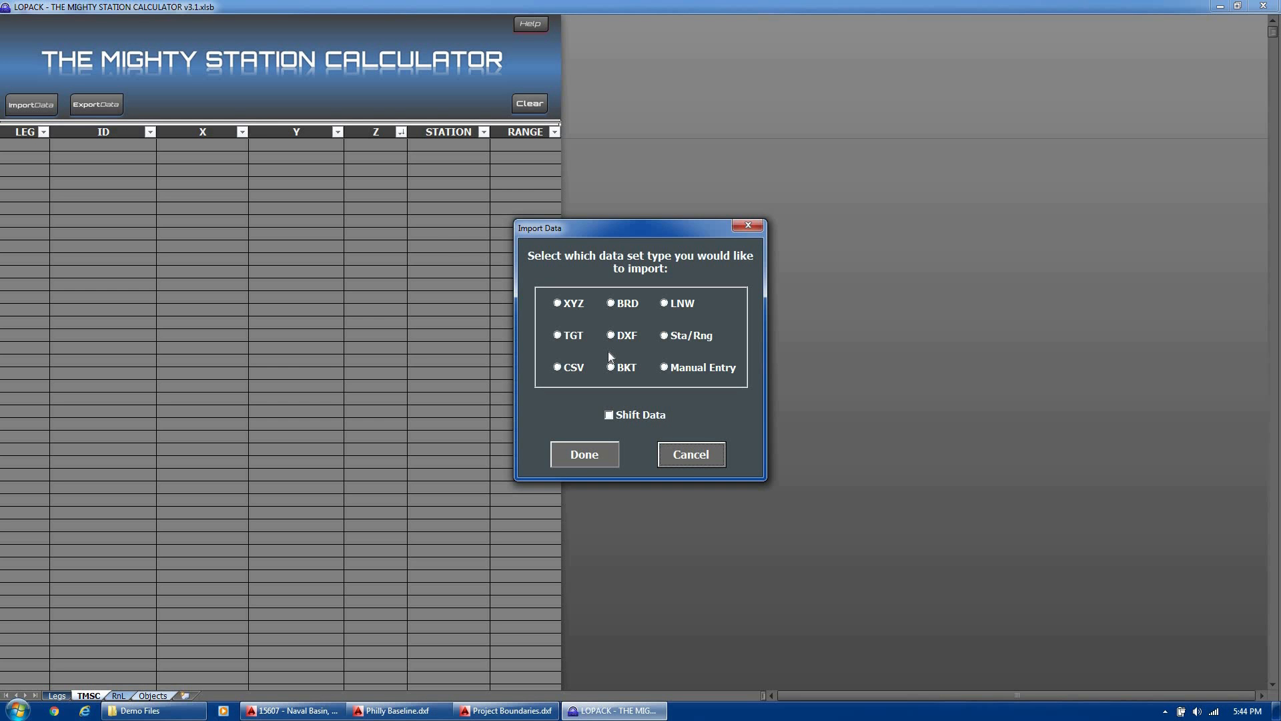
{"action": "left_click", "coordinate": [579, 314]}
{"action": "left_click", "coordinate": [591, 457]}
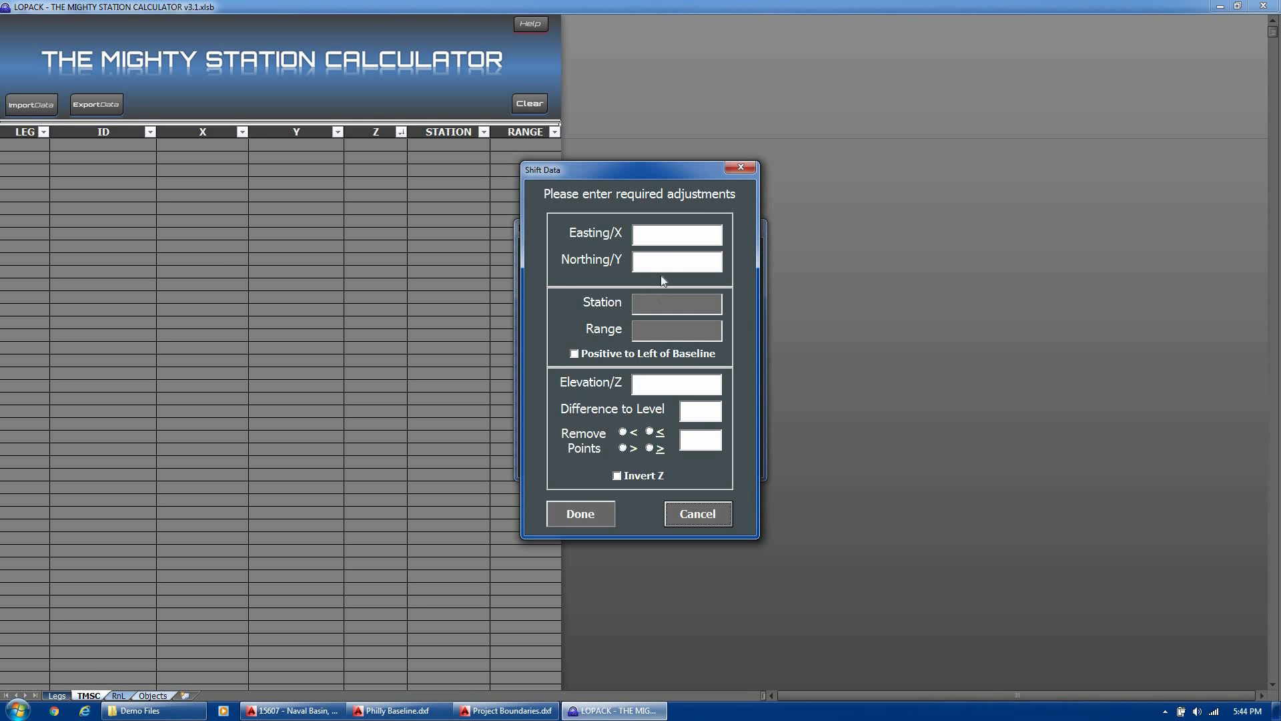
{"action": "left_click", "coordinate": [694, 240]}
{"action": "left_click", "coordinate": [702, 414]}
{"action": "type", "text": "40"}
{"action": "left_click", "coordinate": [694, 513]}
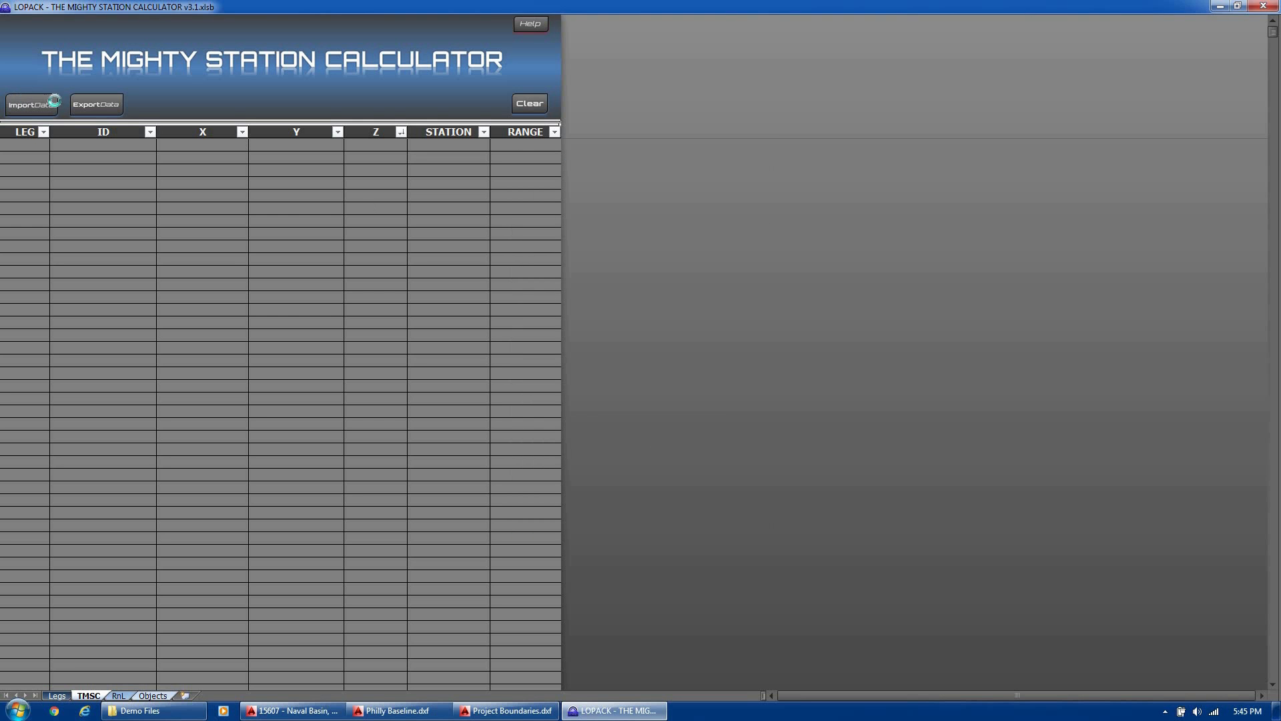
- Import the XYZ file 161209_AS3_CND_MIN_NCC15x15.xyz into the station calculator
{"action": "left_click", "coordinate": [27, 104]}
{"action": "left_click", "coordinate": [578, 309]}
{"action": "left_click", "coordinate": [596, 464]}
{"action": "left_click", "coordinate": [219, 123]}
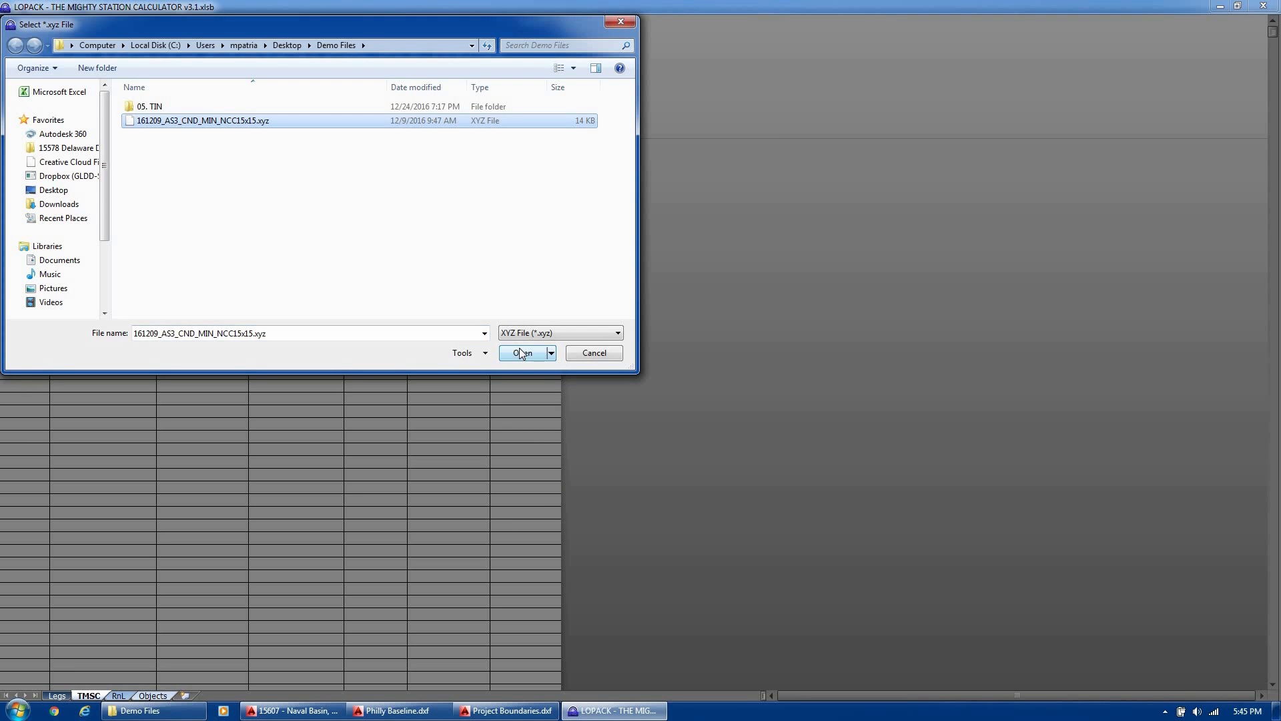
{"action": "left_click", "coordinate": [522, 353]}
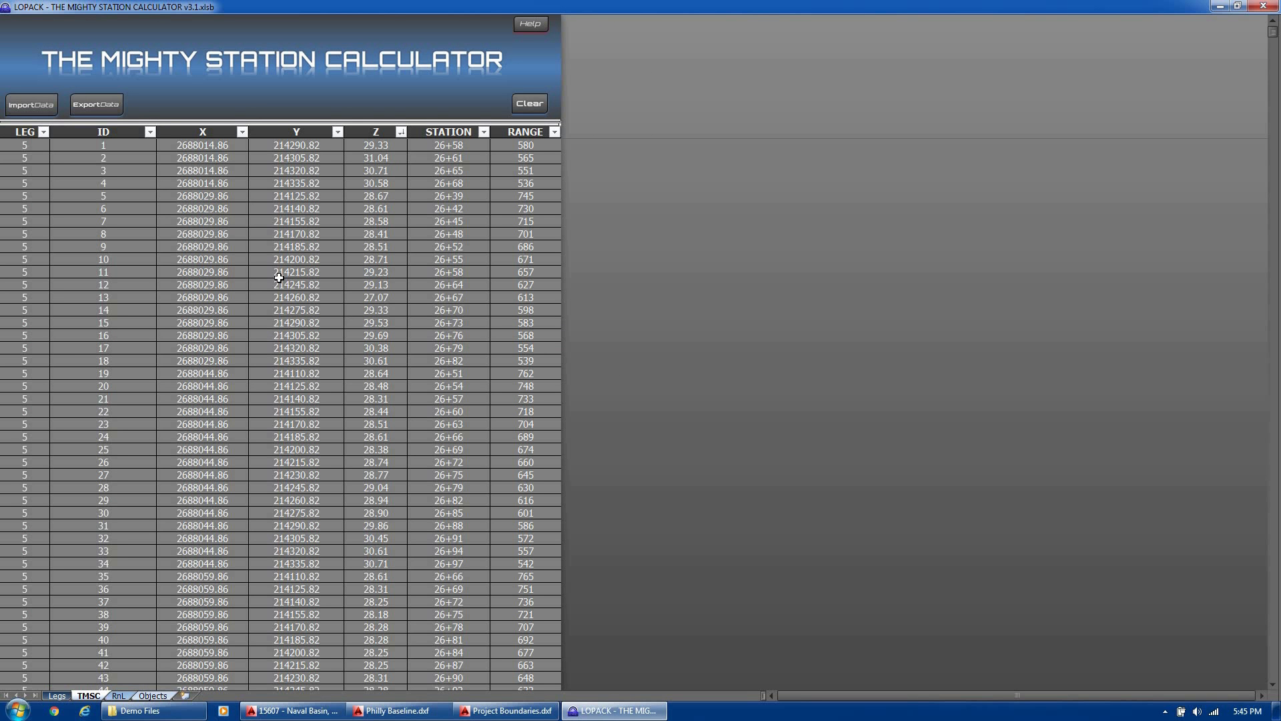
- Check the available export formats and examine the imported points' station, range, coordinate, ID and leg columns
{"action": "left_click", "coordinate": [107, 105]}
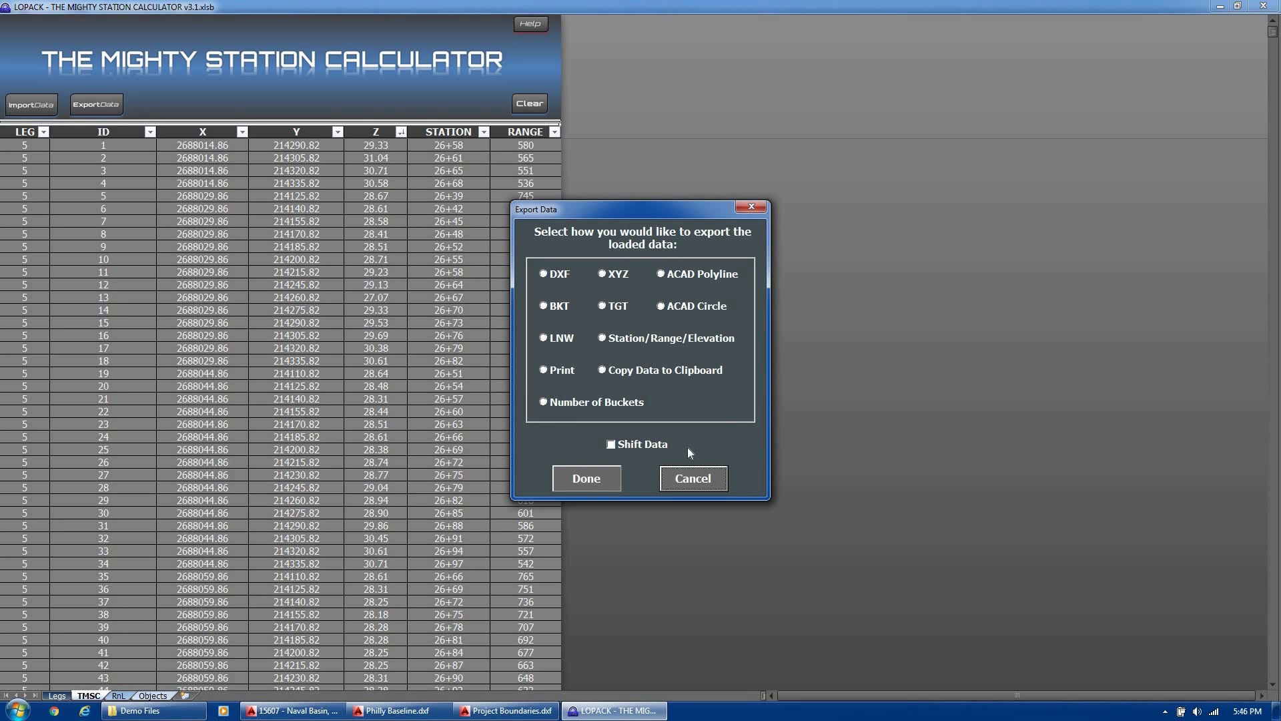
{"action": "left_click", "coordinate": [692, 477]}
{"action": "left_click_drag", "start_coordinate": [446, 145], "coordinate": [510, 158]}
{"action": "left_click_drag", "start_coordinate": [512, 214], "coordinate": [524, 557]}
{"action": "left_click_drag", "start_coordinate": [230, 146], "coordinate": [361, 527]}
{"action": "left_click_drag", "start_coordinate": [471, 147], "coordinate": [528, 489]}
{"action": "left_click_drag", "start_coordinate": [136, 142], "coordinate": [138, 462]}
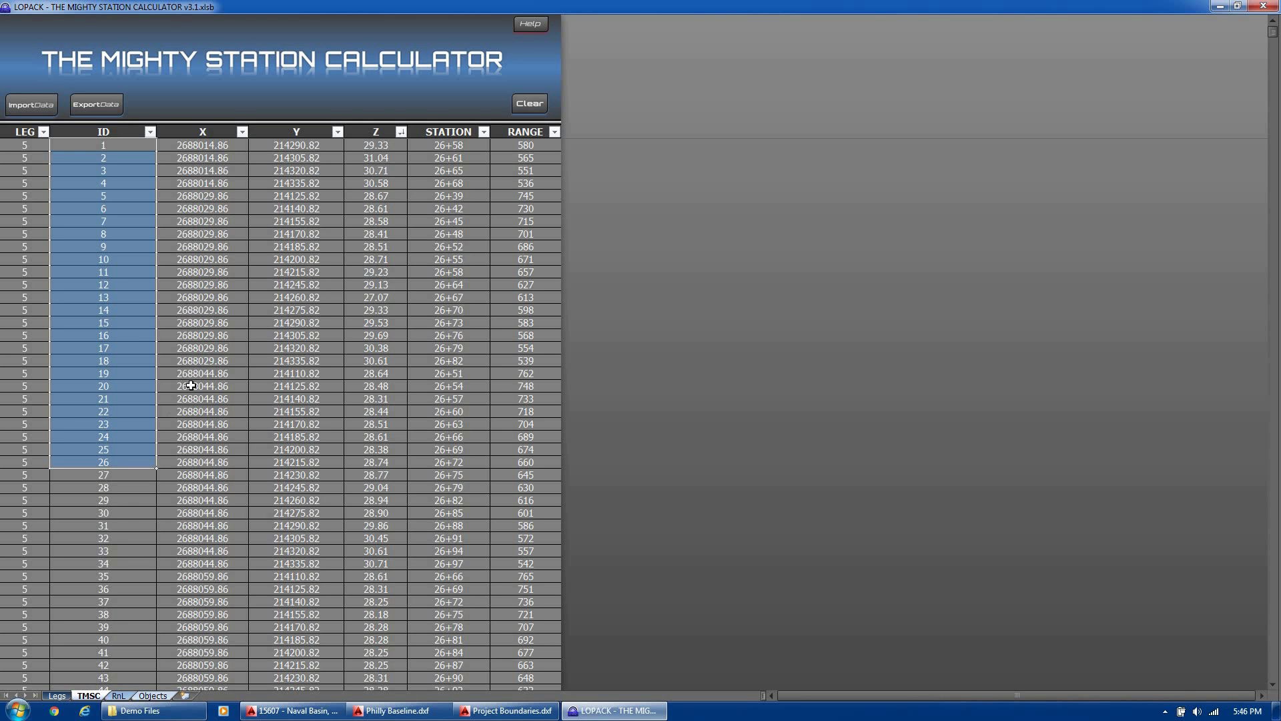
{"action": "left_click_drag", "start_coordinate": [115, 233], "coordinate": [113, 166]}
{"action": "left_click_drag", "start_coordinate": [29, 146], "coordinate": [23, 467]}
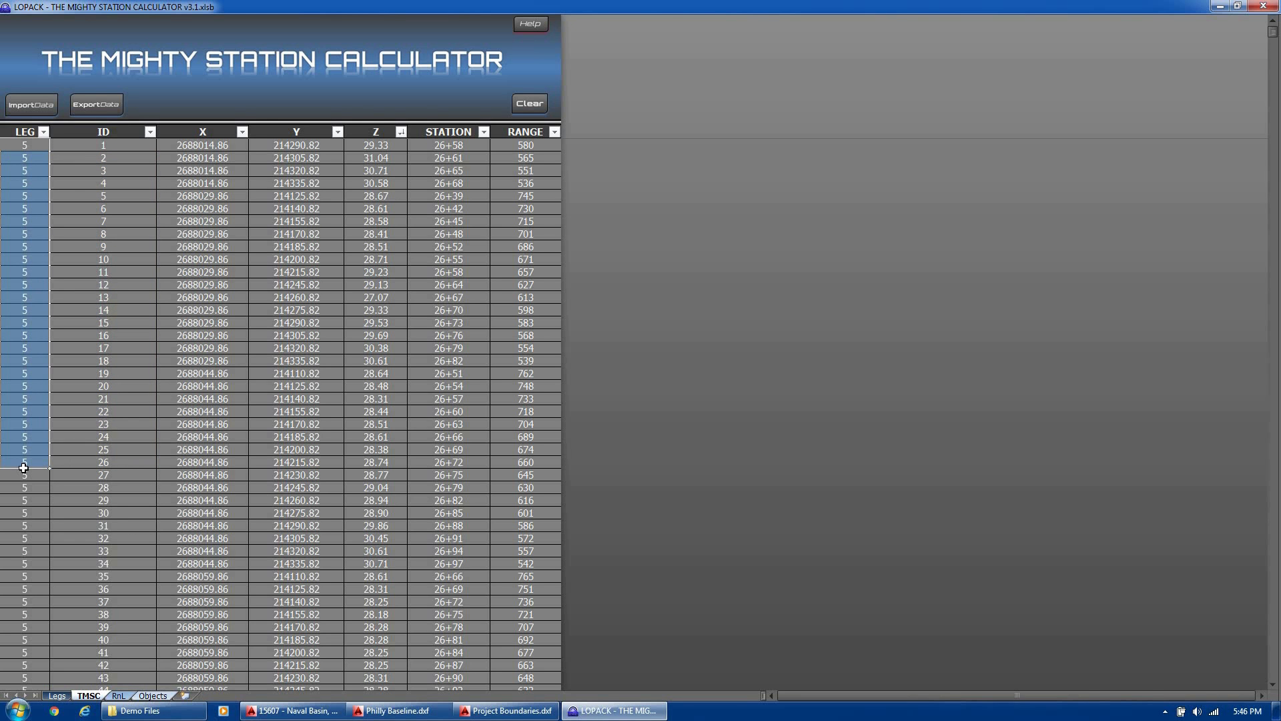
- Examine the start and end points of leg 4 on the Legs sheet and return to the TMSC sheet
{"action": "left_click", "coordinate": [57, 696]}
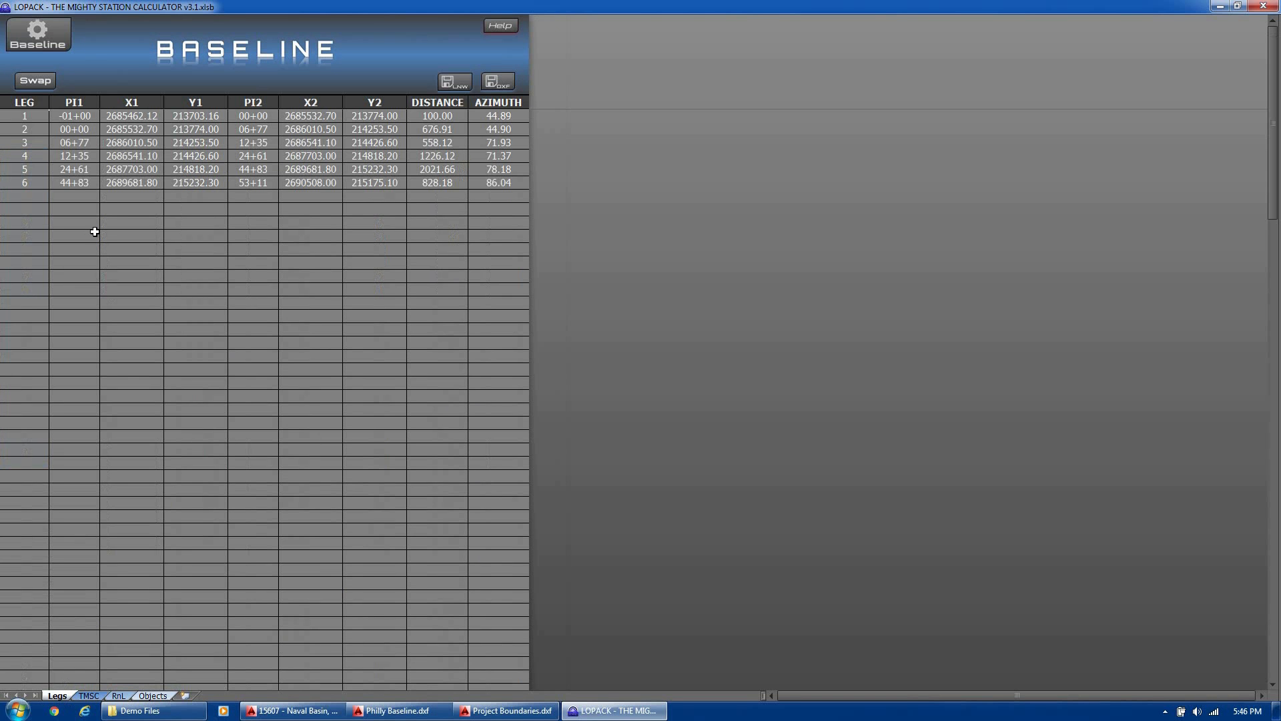
{"action": "left_click_drag", "start_coordinate": [56, 156], "coordinate": [312, 153]}
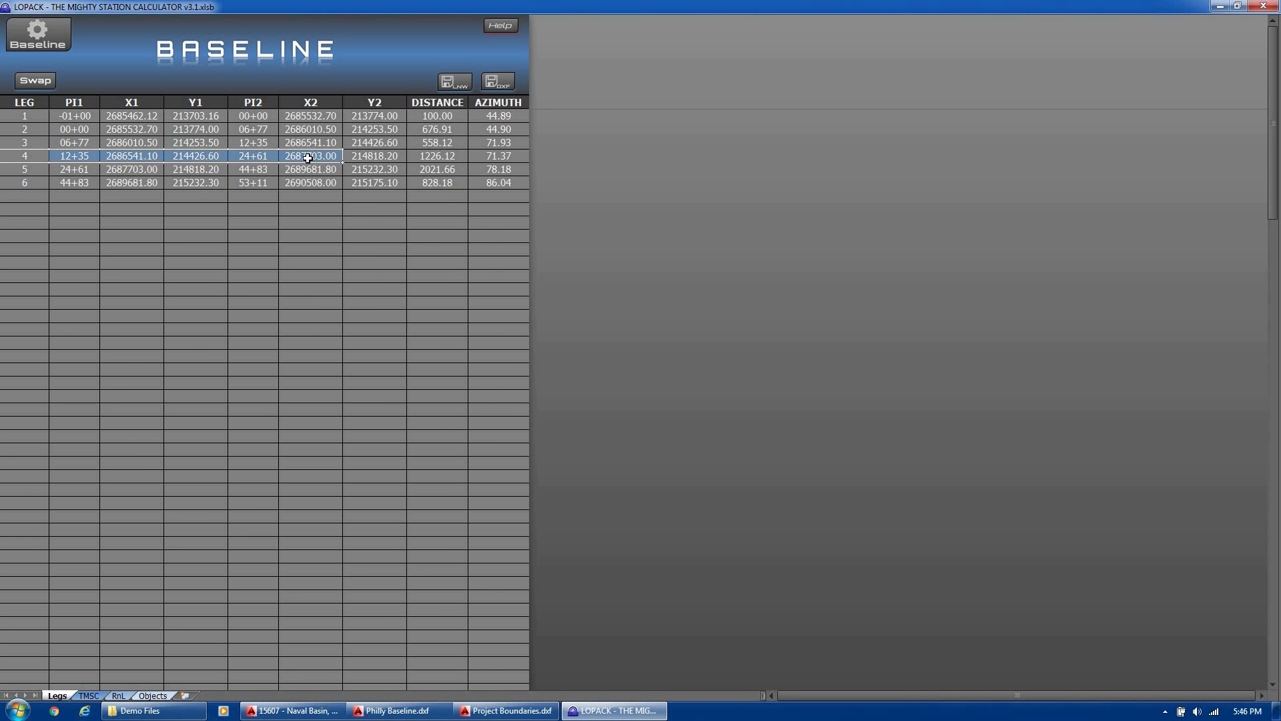
{"action": "left_click", "coordinate": [89, 695]}
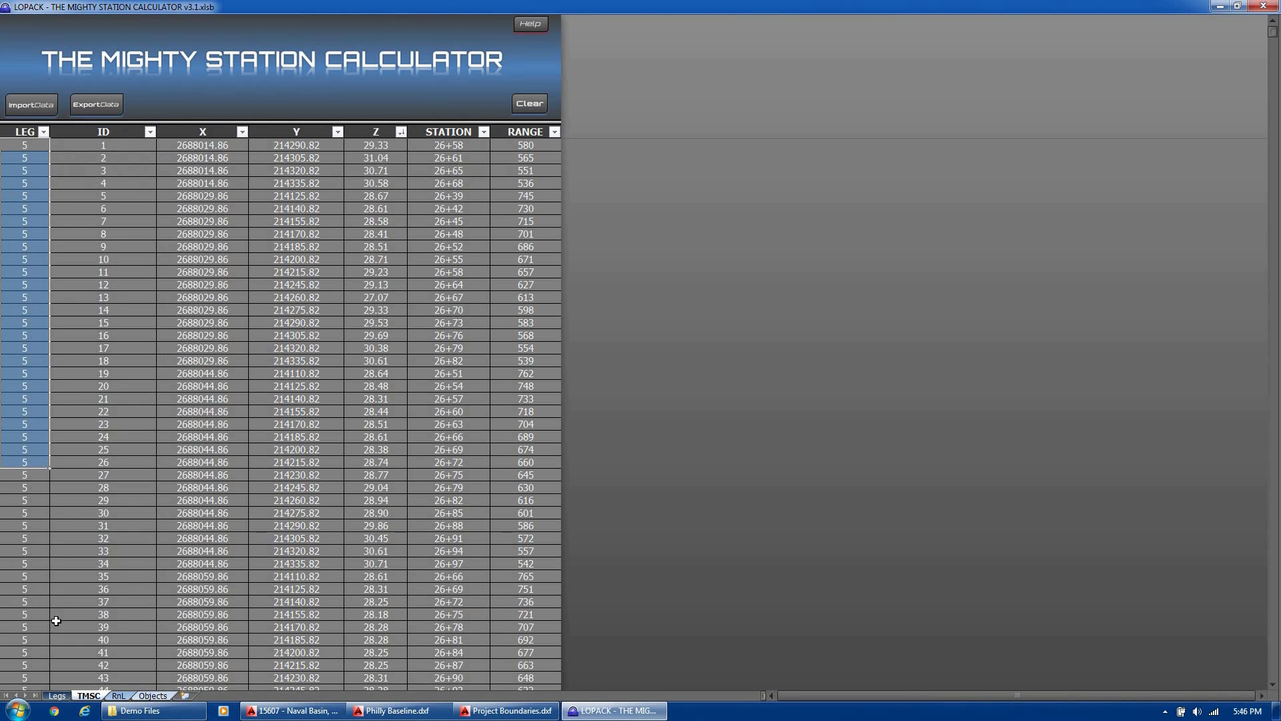
{"action": "left_click", "coordinate": [198, 385]}
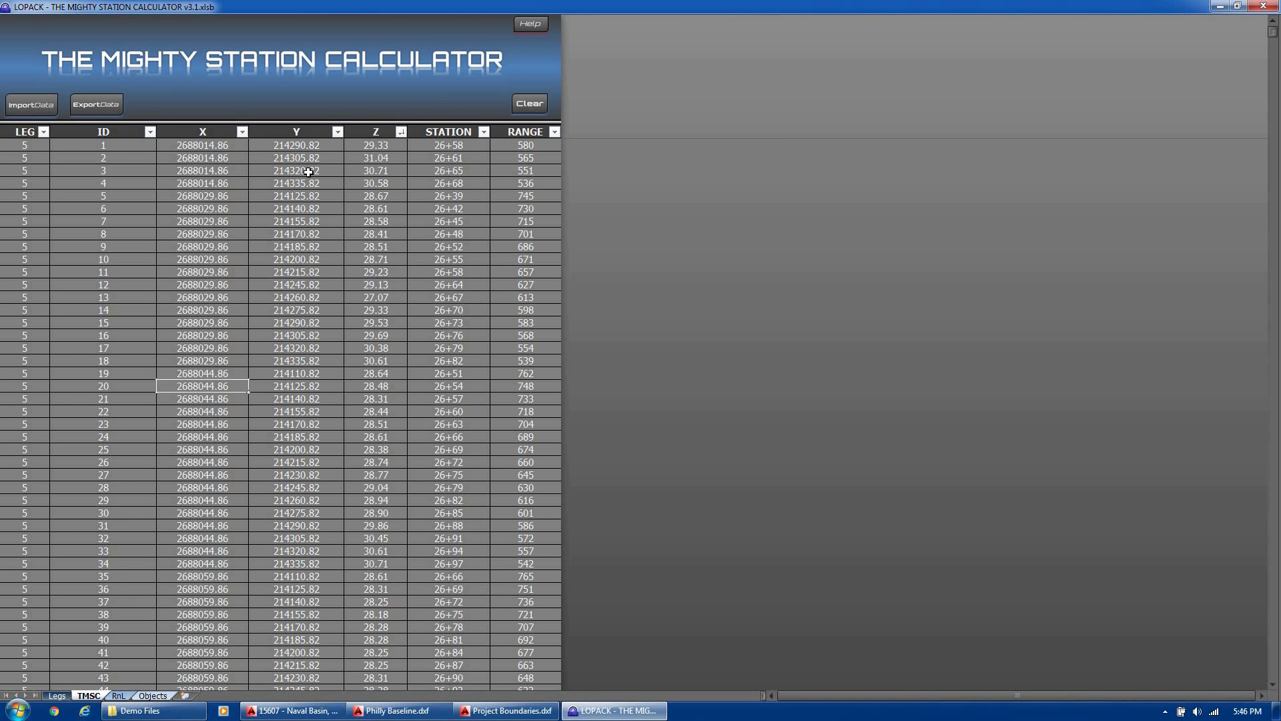
- Start a DXF export of the loaded points, leaving the shift adjustments blank
{"action": "left_click", "coordinate": [110, 104]}
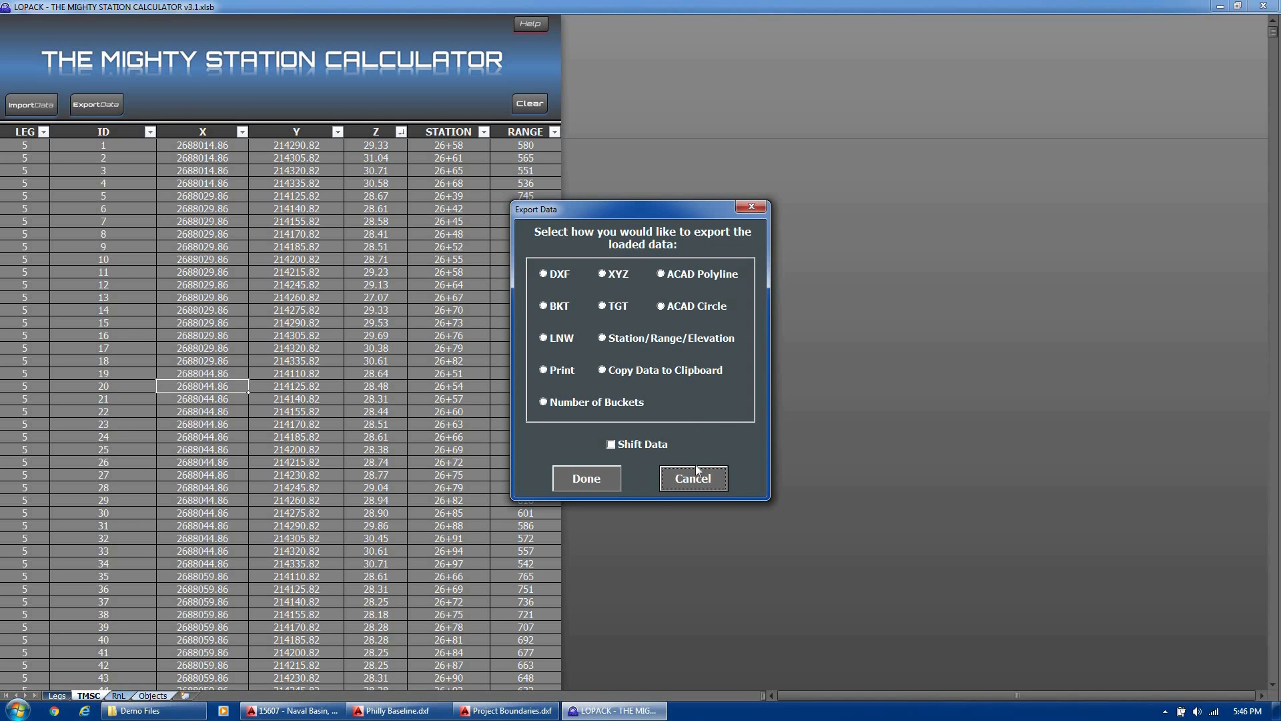
{"action": "left_click", "coordinate": [652, 446]}
{"action": "left_click", "coordinate": [596, 482]}
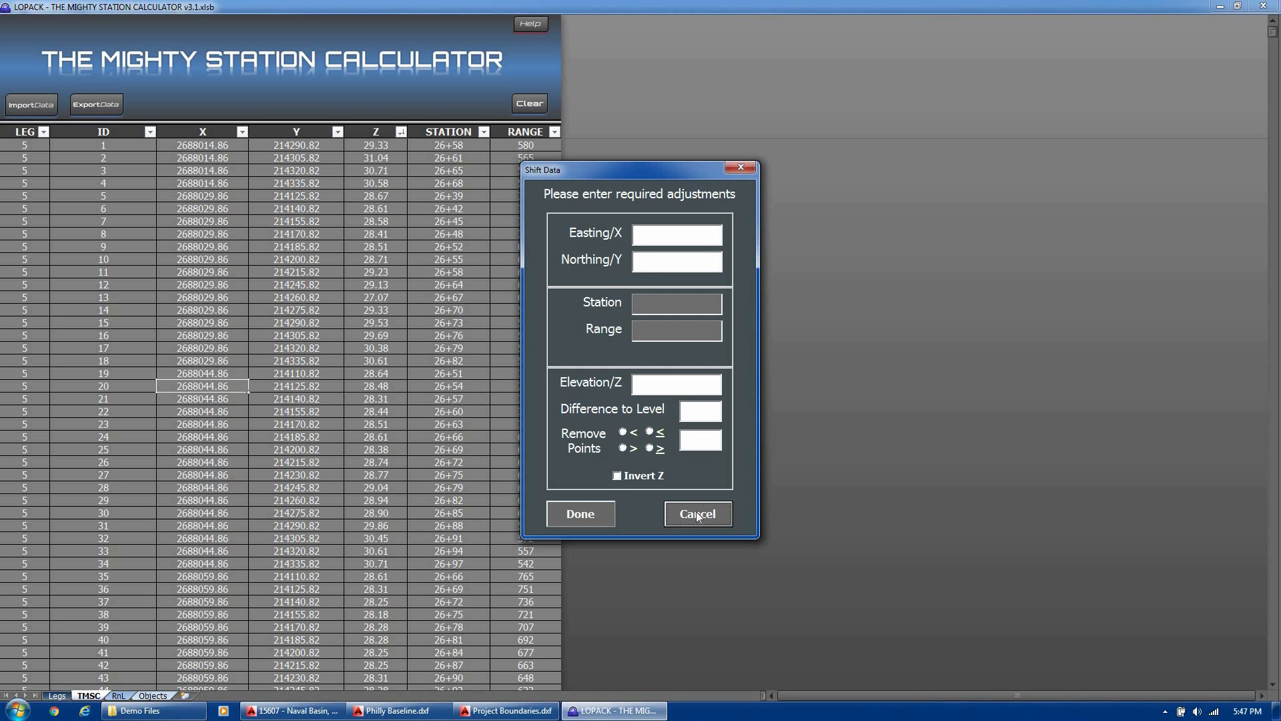
{"action": "left_click", "coordinate": [598, 511]}
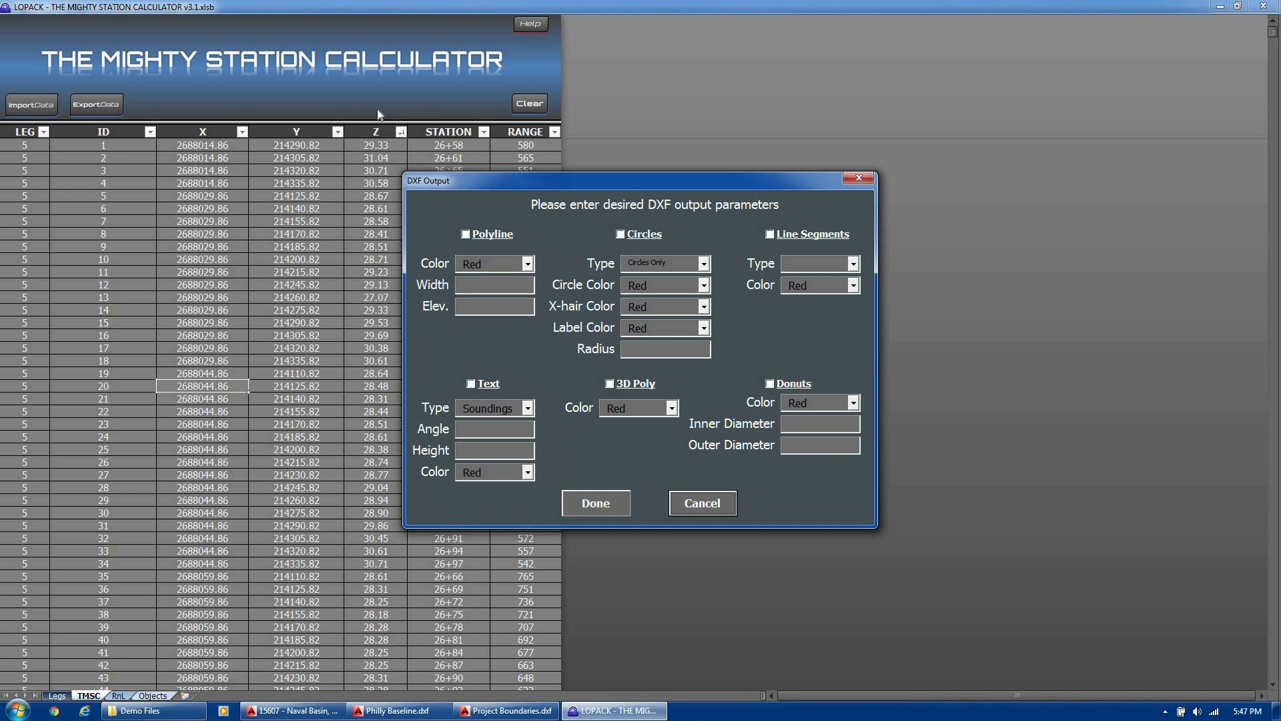
- Enable circles in the DXF output with type Circles w/Xhairs & Lbls, circle color Yellow and crosshair color Green
{"action": "left_click", "coordinate": [620, 234]}
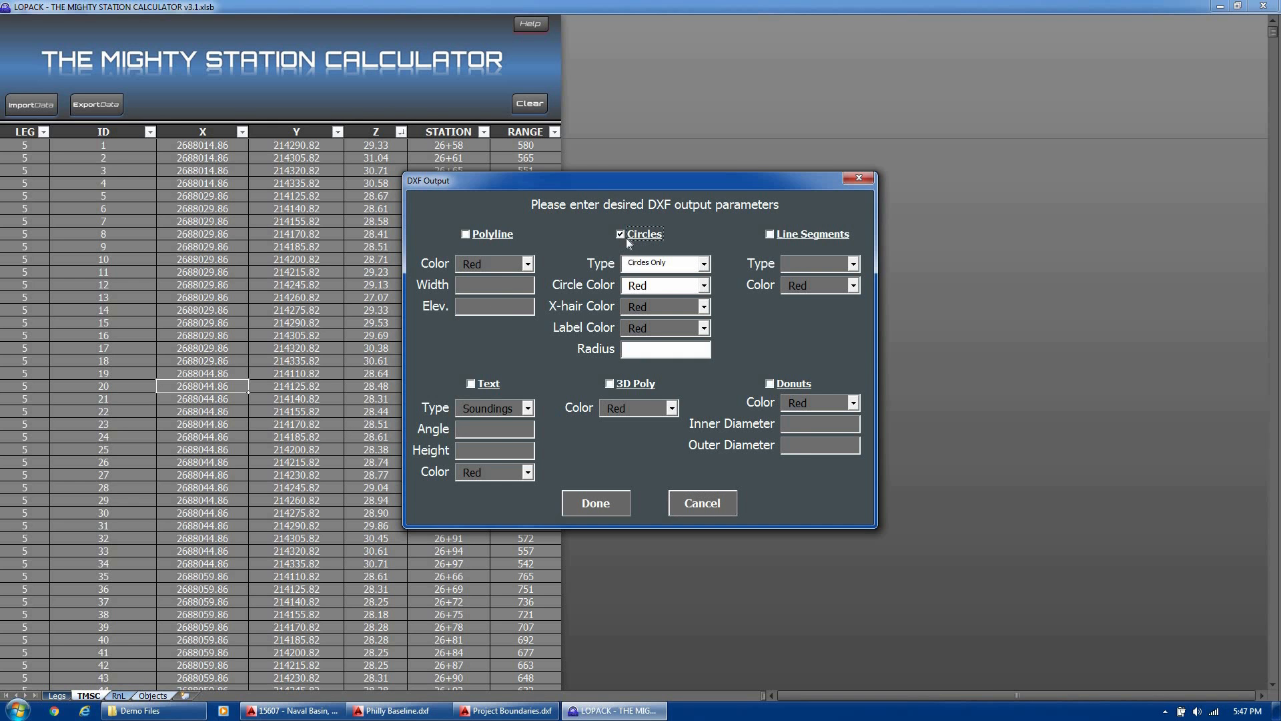
{"action": "left_click", "coordinate": [704, 264]}
{"action": "left_click", "coordinate": [705, 293]}
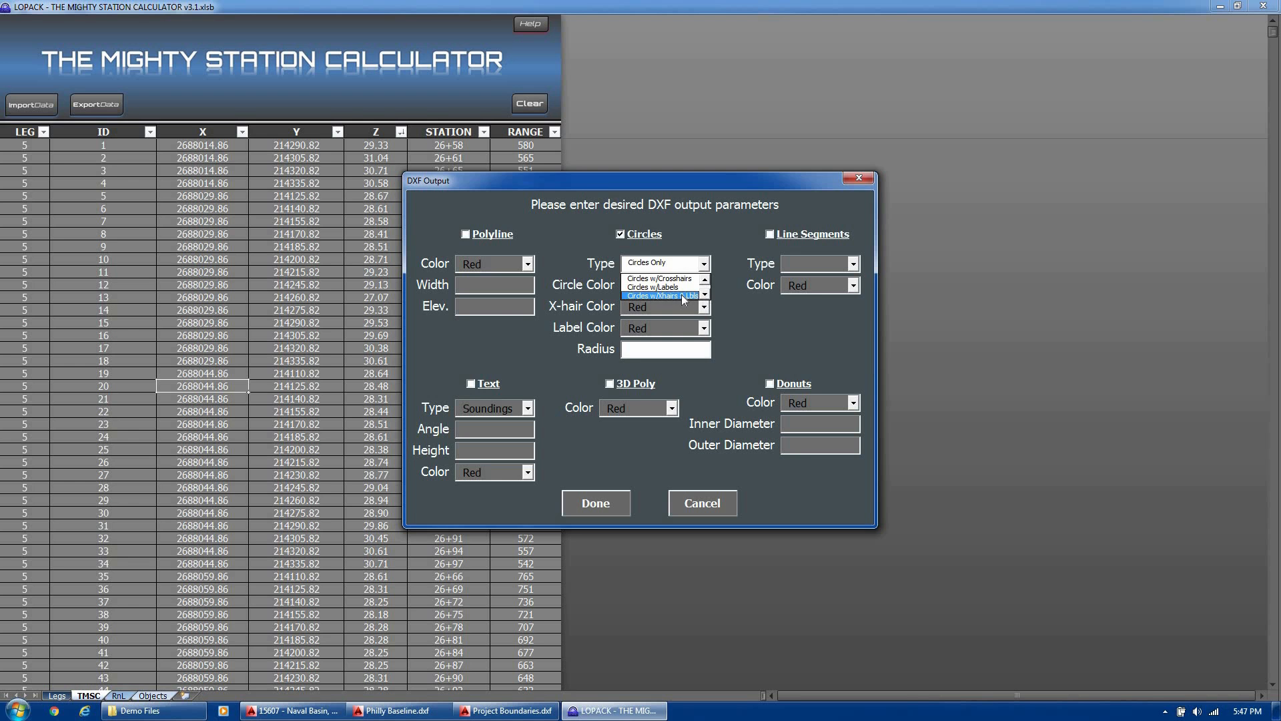
{"action": "left_click", "coordinate": [682, 295]}
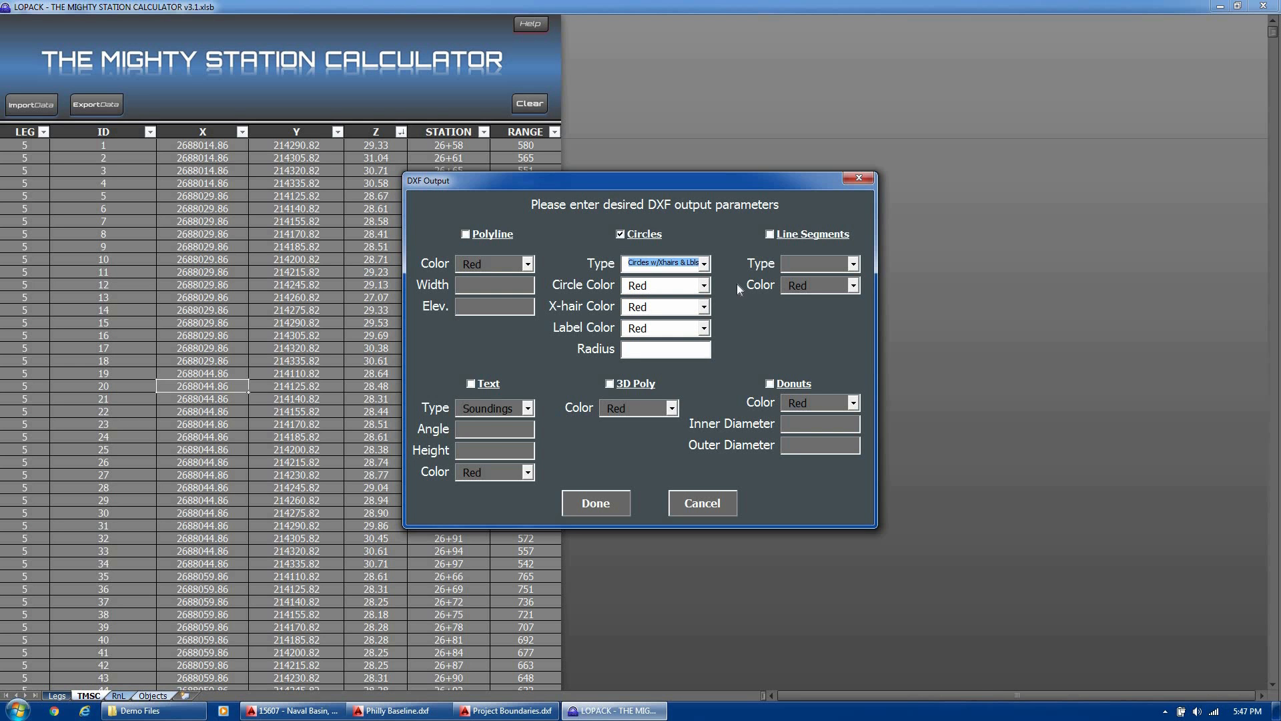
{"action": "left_click", "coordinate": [704, 285]}
{"action": "left_click", "coordinate": [706, 307]}
{"action": "left_click", "coordinate": [704, 307]}
{"action": "left_click", "coordinate": [683, 347]}
- Set the circle label color to color number 40
{"action": "left_click", "coordinate": [704, 328]}
{"action": "scroll", "coordinate": [683, 367], "scroll_direction": "down", "scroll_amount": 3}
{"action": "left_click", "coordinate": [683, 371]}
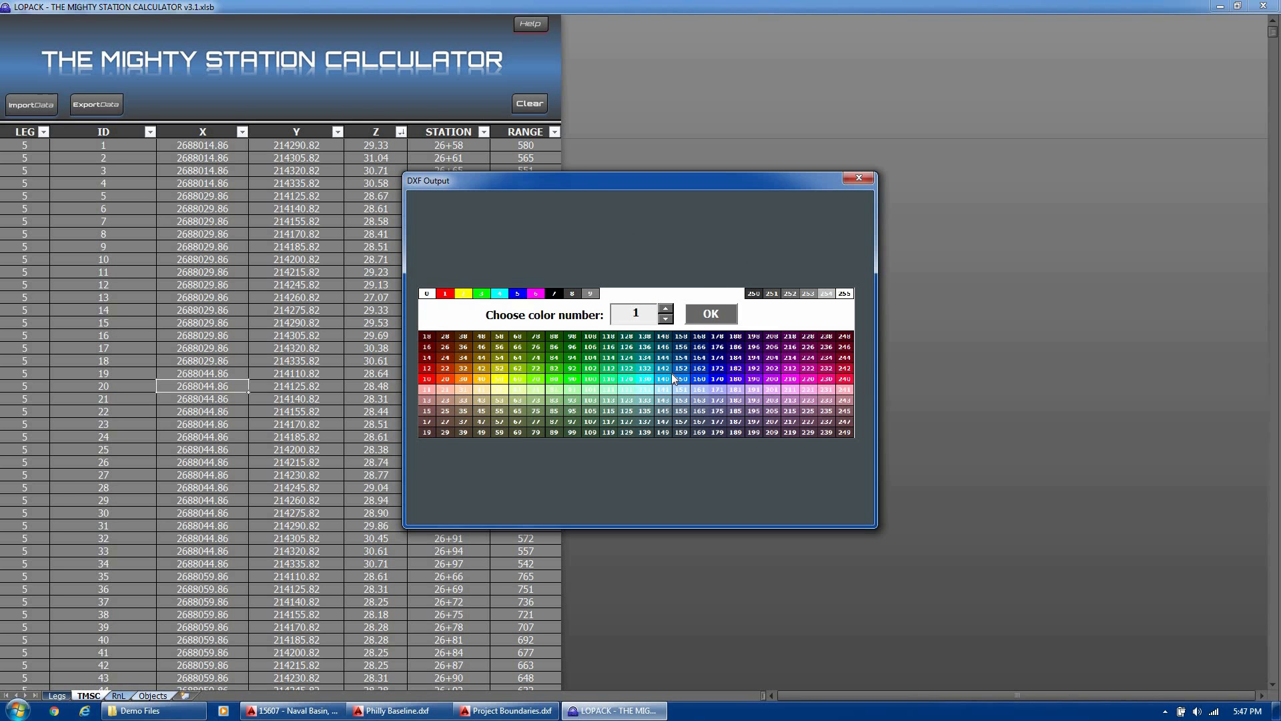
{"action": "left_click", "coordinate": [665, 309]}
{"action": "left_click", "coordinate": [666, 309]}
{"action": "left_click", "coordinate": [665, 309]}
{"action": "left_click", "coordinate": [666, 309]}
{"action": "type", "text": "0"}
{"action": "left_click", "coordinate": [701, 312]}
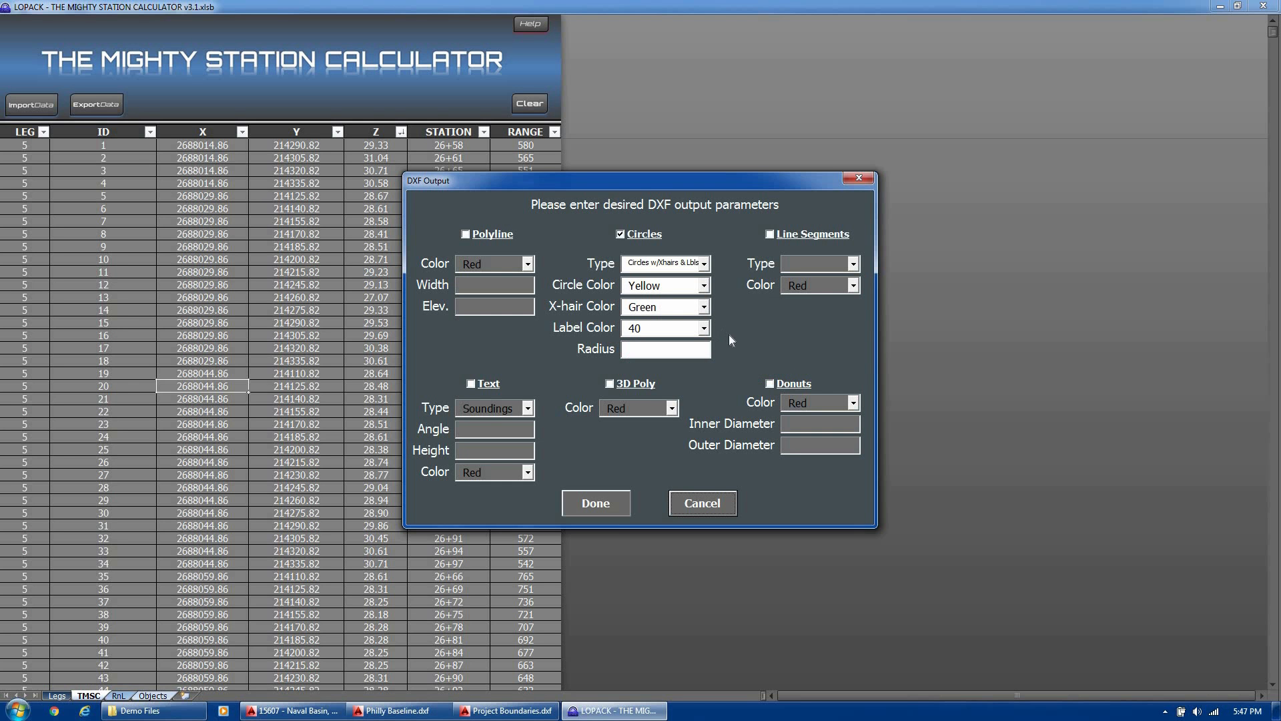
- Keep text output disabled and save the DXF export as 161225 Coordinates.dxf in the Demo Files folder
{"action": "left_click", "coordinate": [488, 386]}
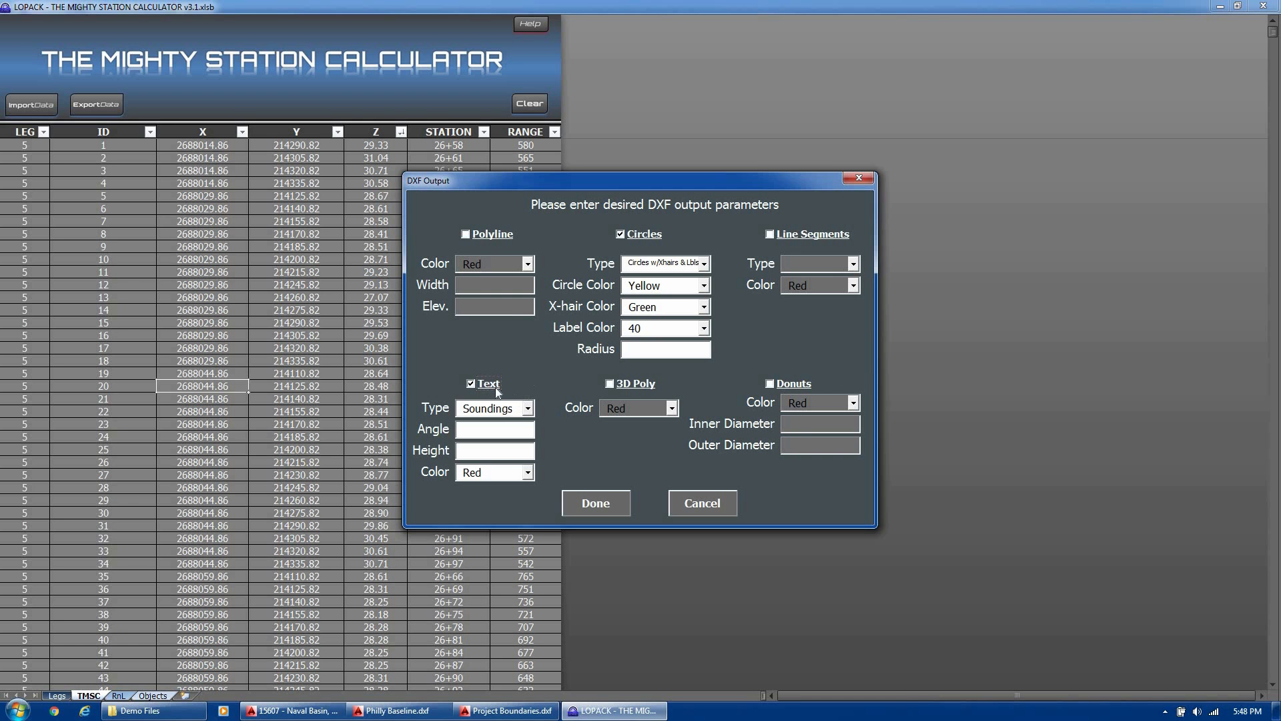
{"action": "left_click", "coordinate": [487, 384]}
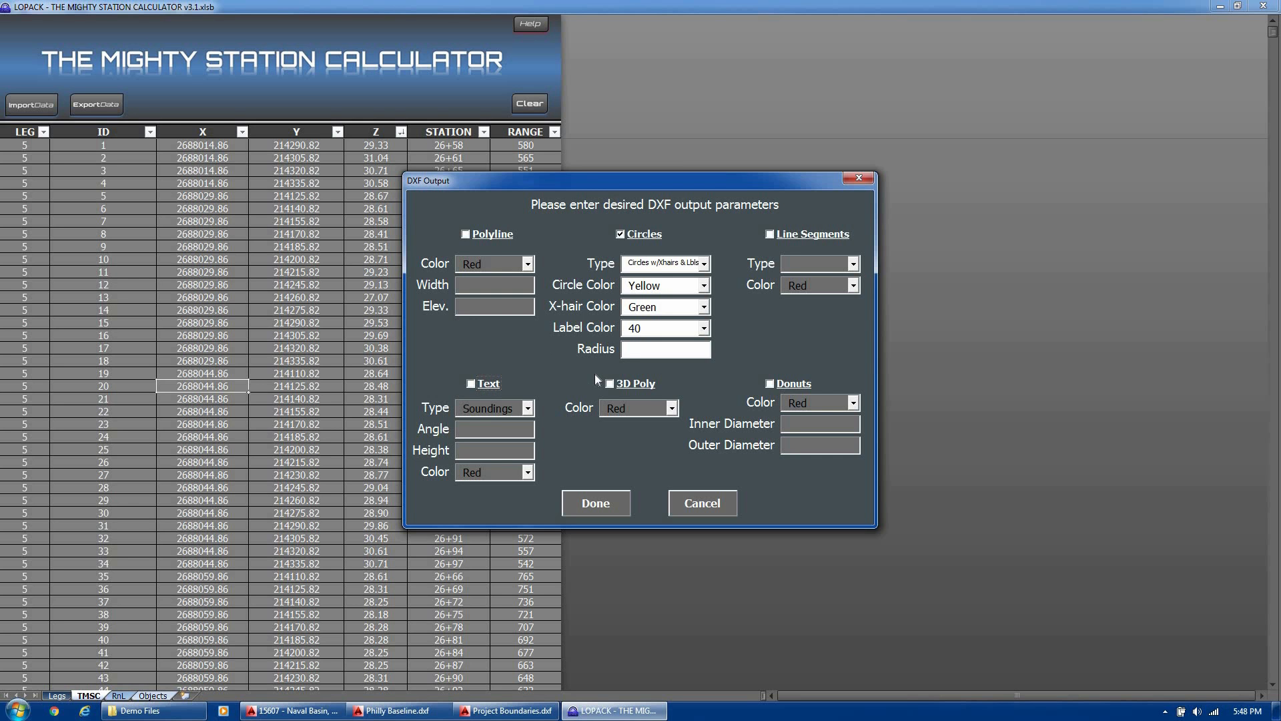
{"action": "left_click", "coordinate": [610, 506]}
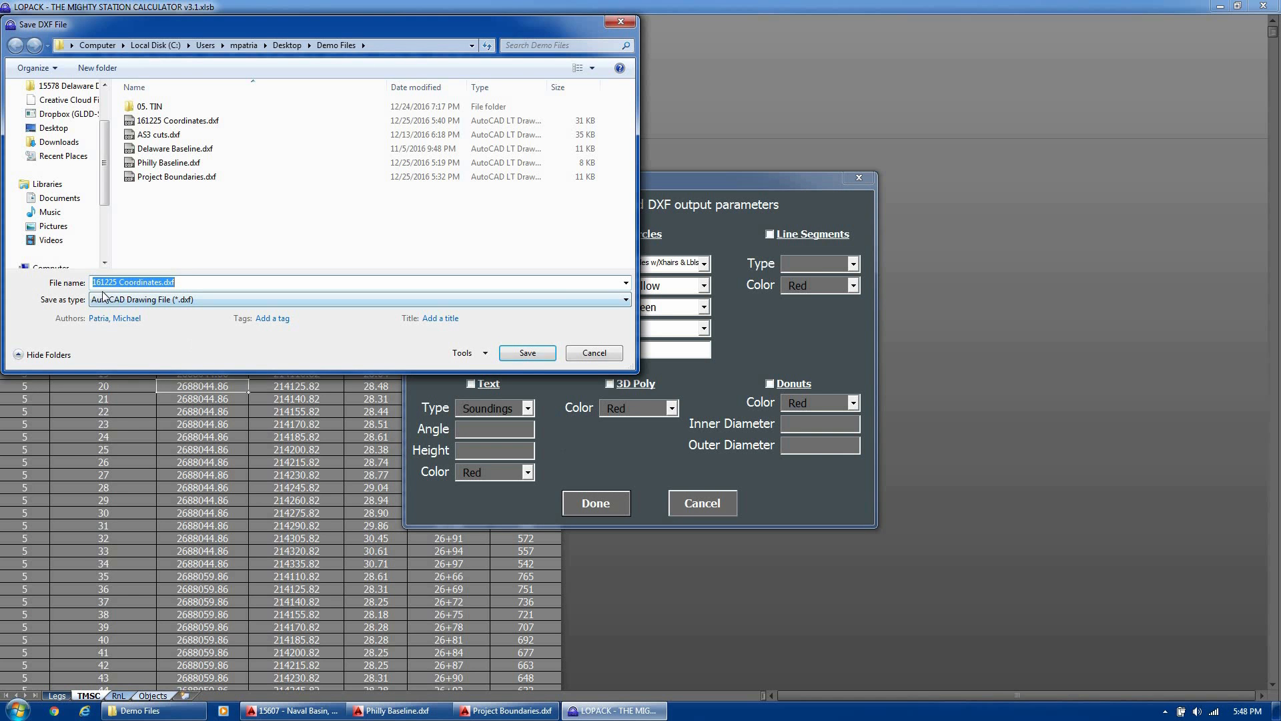
{"action": "left_click", "coordinate": [527, 353]}
- Open the exported 161225 Coordinates.dxf from the Demo Files folder in AutoCAD LT and fit the whole drawing in view
{"action": "left_click", "coordinate": [153, 710]}
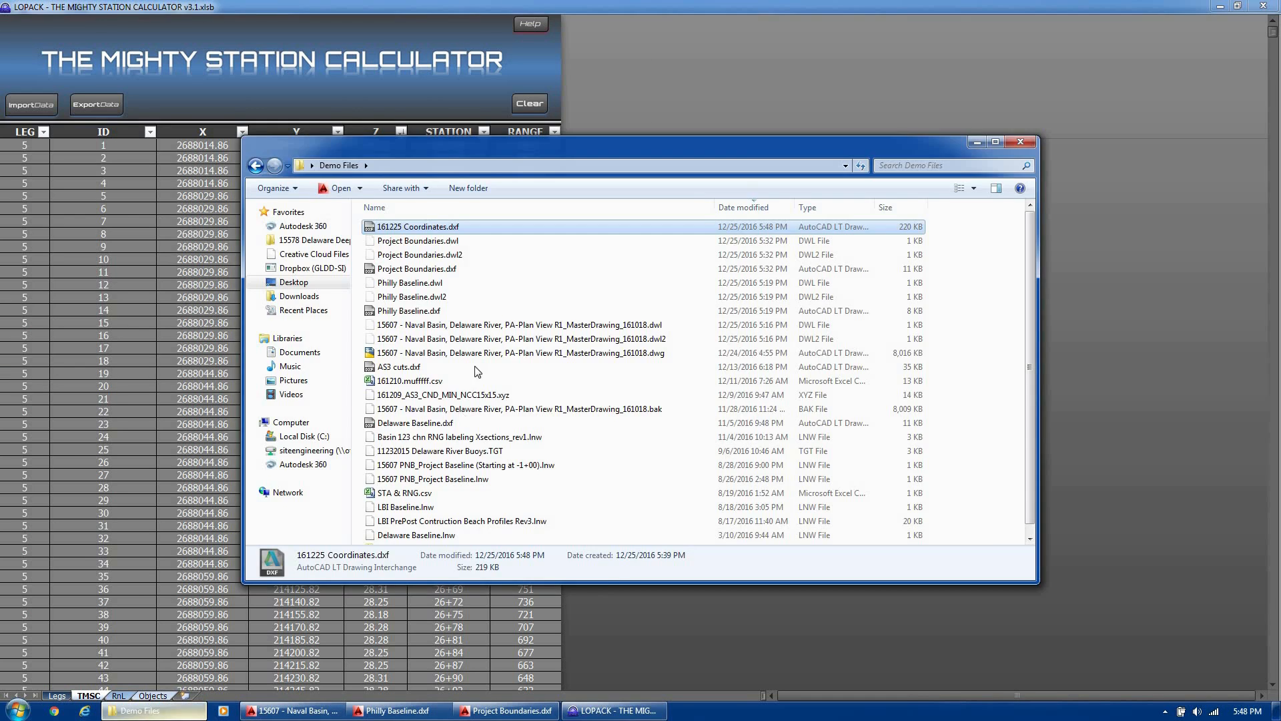
{"action": "double_click", "coordinate": [449, 228]}
{"action": "type", "text": "z"}
{"action": "key", "text": "Return"}
{"action": "type", "text": "e"}
{"action": "key", "text": "Return"}
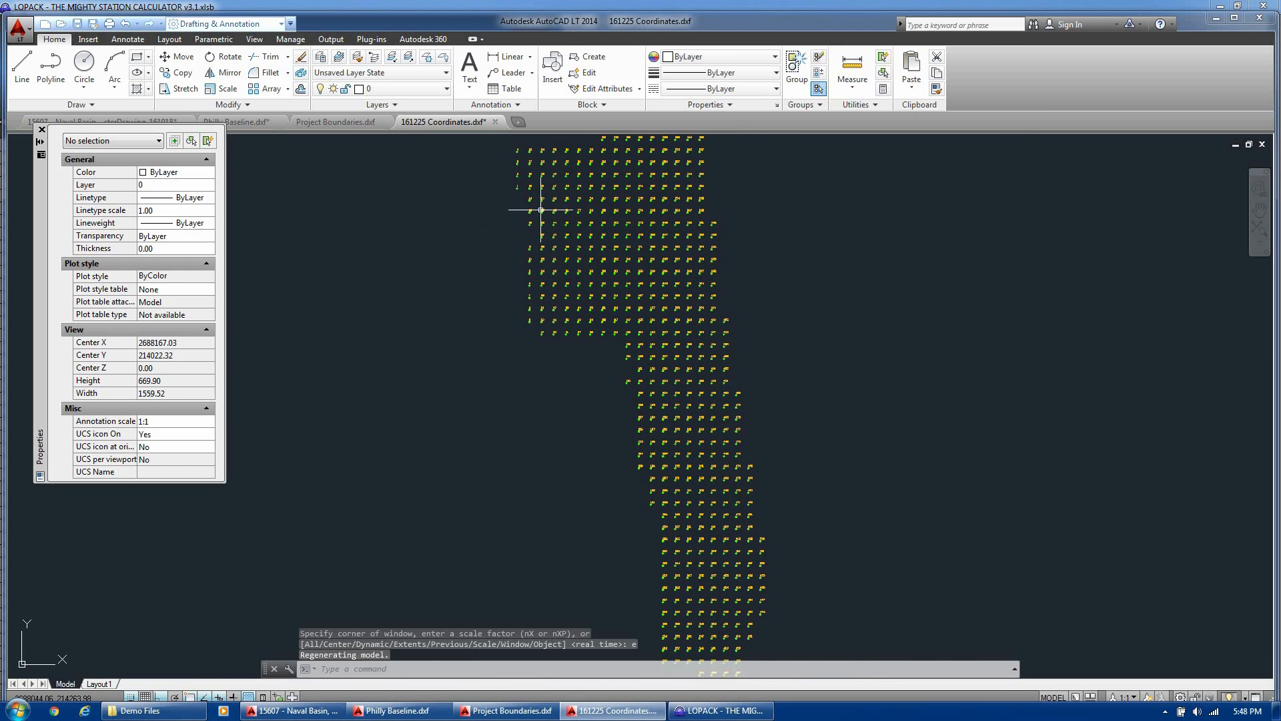
- Examine the crosshair circles and their point ID labels up close in the drawing
{"action": "scroll", "coordinate": [520, 214], "scroll_direction": "up", "scroll_amount": 10}
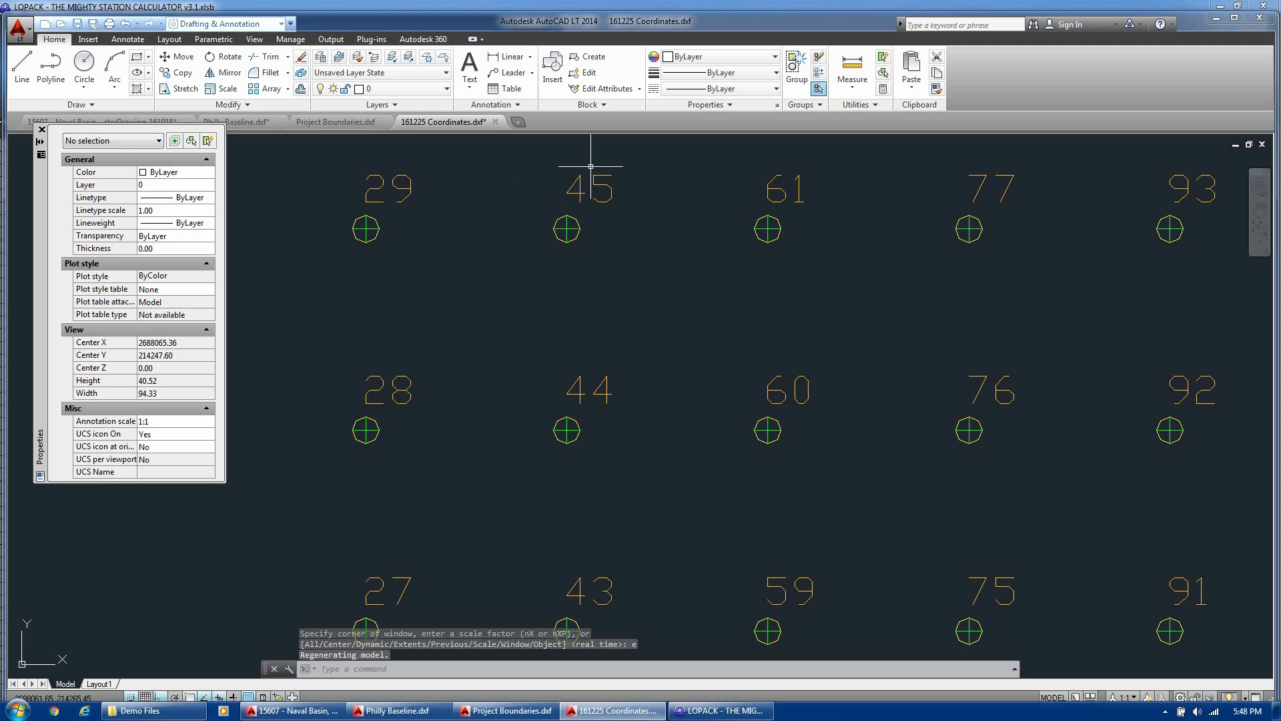
{"action": "scroll", "coordinate": [586, 157], "scroll_direction": "up", "scroll_amount": 2}
{"action": "scroll", "coordinate": [596, 236], "scroll_direction": "down", "scroll_amount": 12}
{"action": "scroll", "coordinate": [596, 235], "scroll_direction": "up", "scroll_amount": 8}
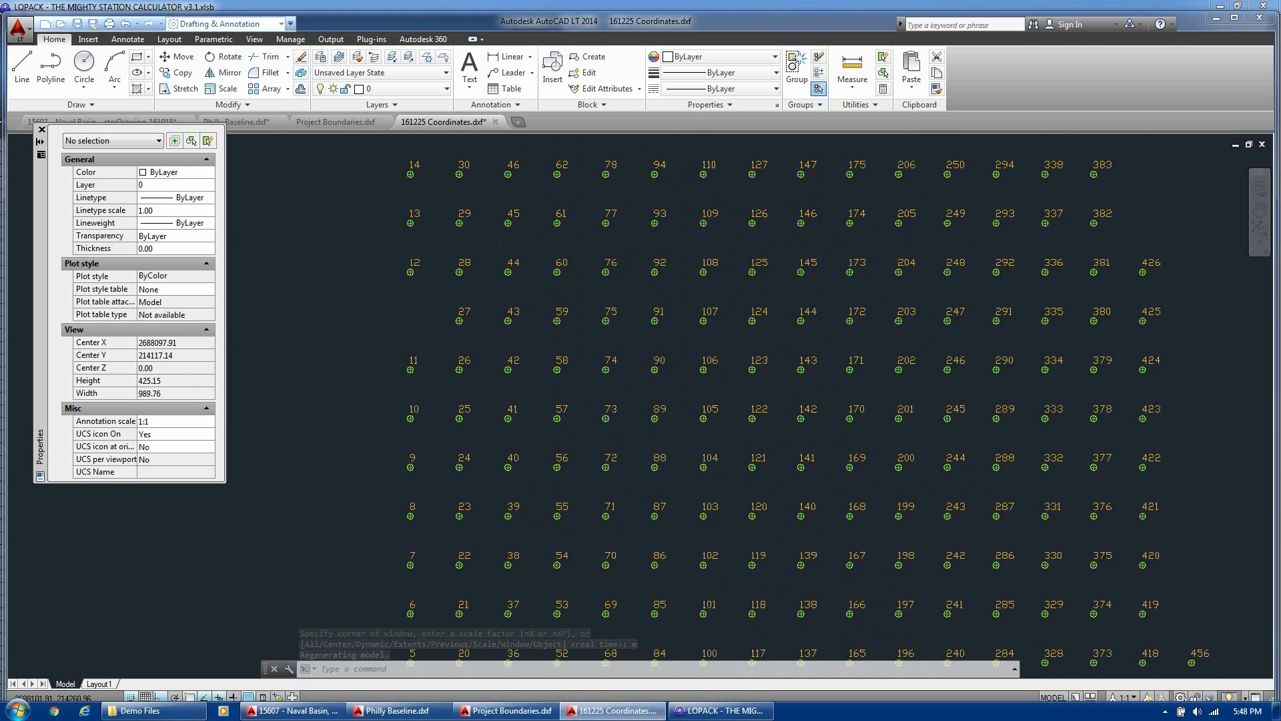
- Select the ID label of point 50 and examine its text properties and position relative to its crosshair circle
{"action": "scroll", "coordinate": [738, 278], "scroll_direction": "down", "scroll_amount": 1}
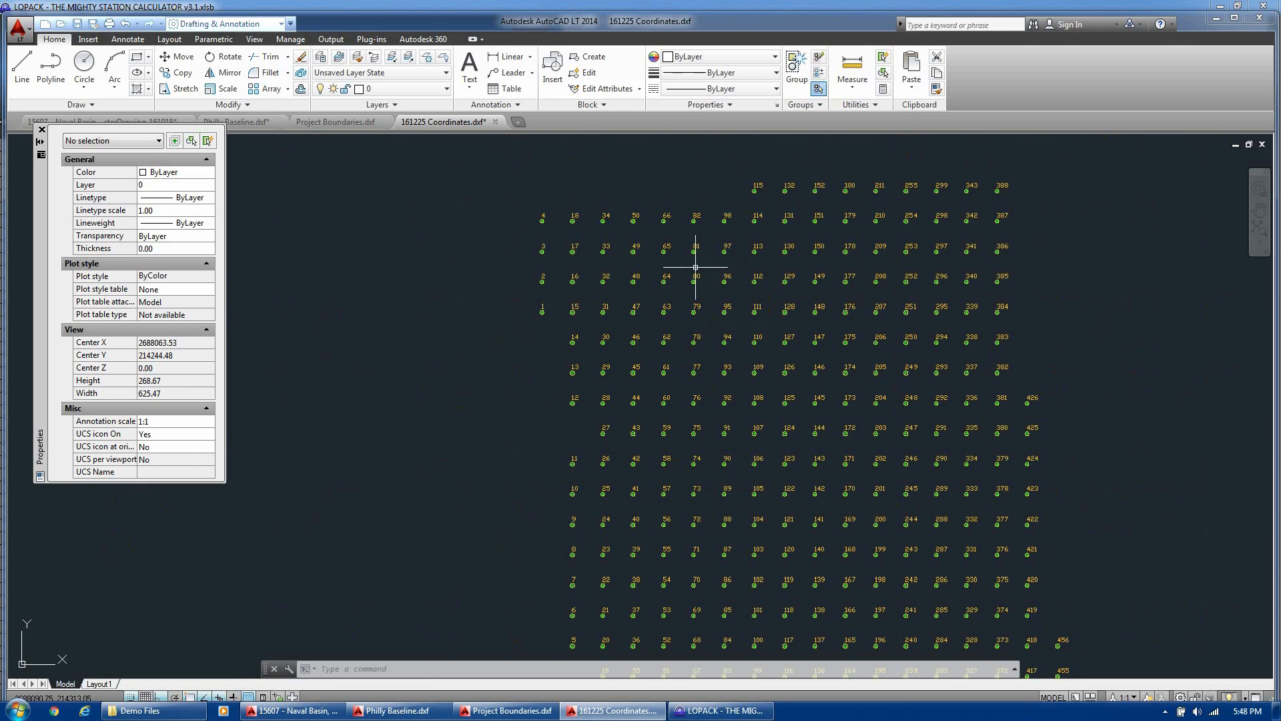
{"action": "scroll", "coordinate": [635, 223], "scroll_direction": "up", "scroll_amount": 4}
{"action": "scroll", "coordinate": [613, 240], "scroll_direction": "up", "scroll_amount": 1}
{"action": "left_click", "coordinate": [634, 243]}
{"action": "left_click", "coordinate": [552, 192]}
{"action": "scroll", "coordinate": [618, 226], "scroll_direction": "down", "scroll_amount": 2}
{"action": "scroll", "coordinate": [573, 205], "scroll_direction": "up", "scroll_amount": 3}
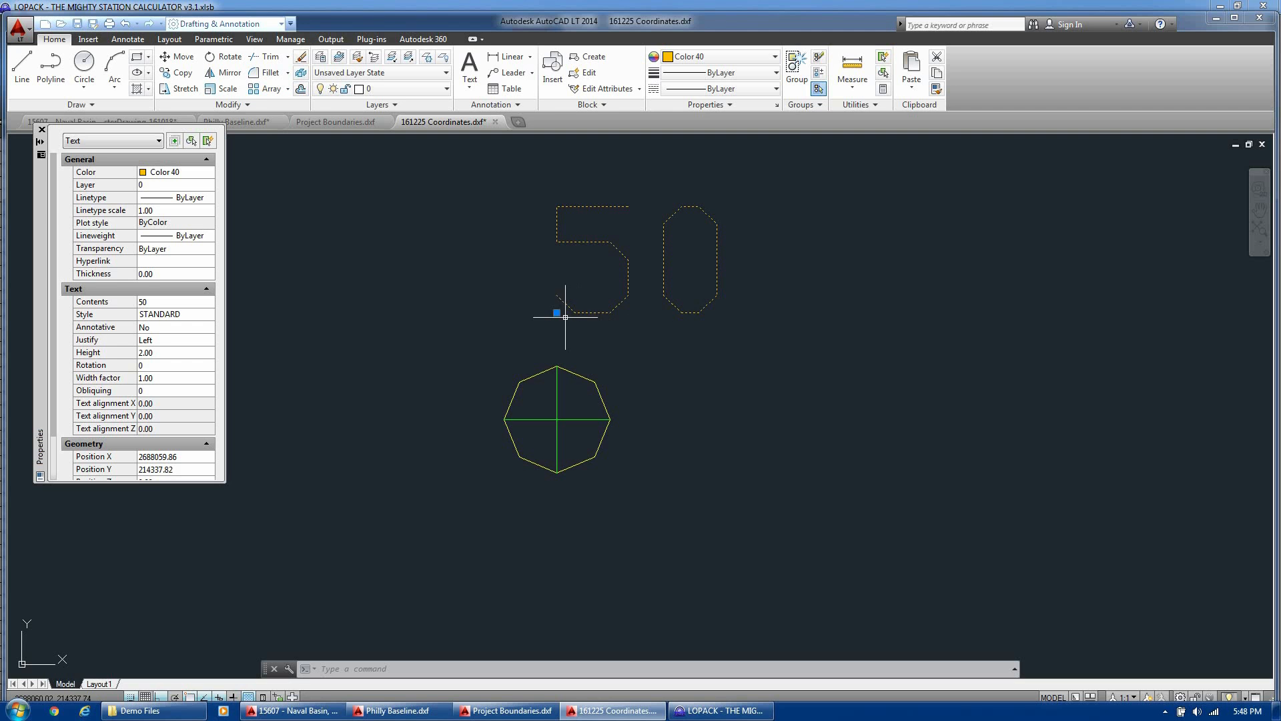
{"action": "scroll", "coordinate": [558, 310], "scroll_direction": "up", "scroll_amount": 4}
{"action": "scroll", "coordinate": [555, 324], "scroll_direction": "down", "scroll_amount": 4}
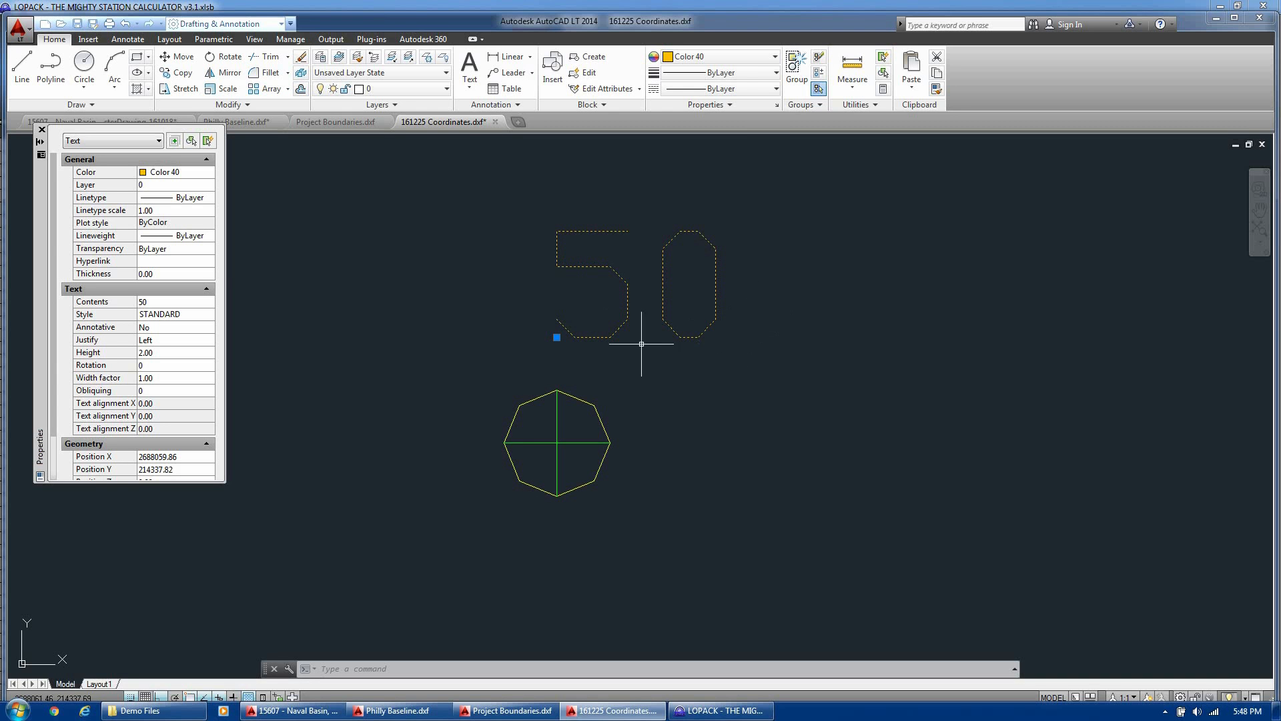
- Move the point 50 label's insertion point onto the center of its crosshair circle, with Ortho off
{"action": "left_click", "coordinate": [557, 337]}
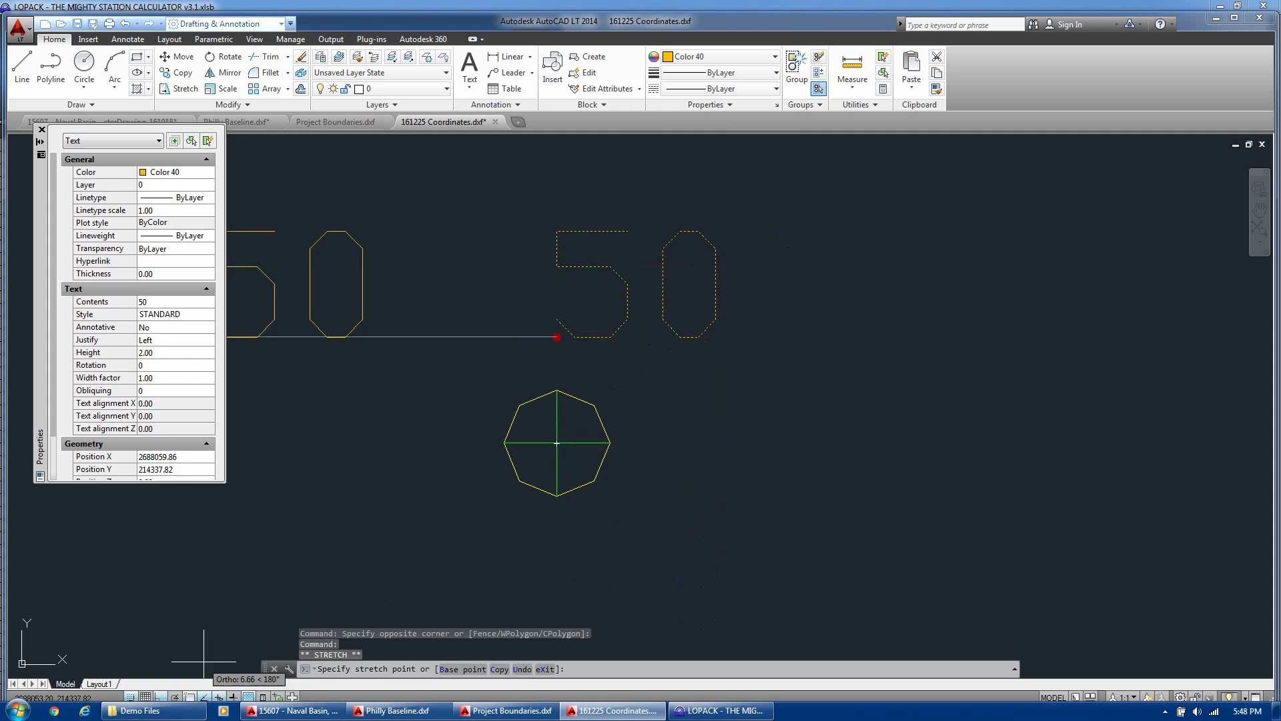
{"action": "left_click", "coordinate": [161, 698]}
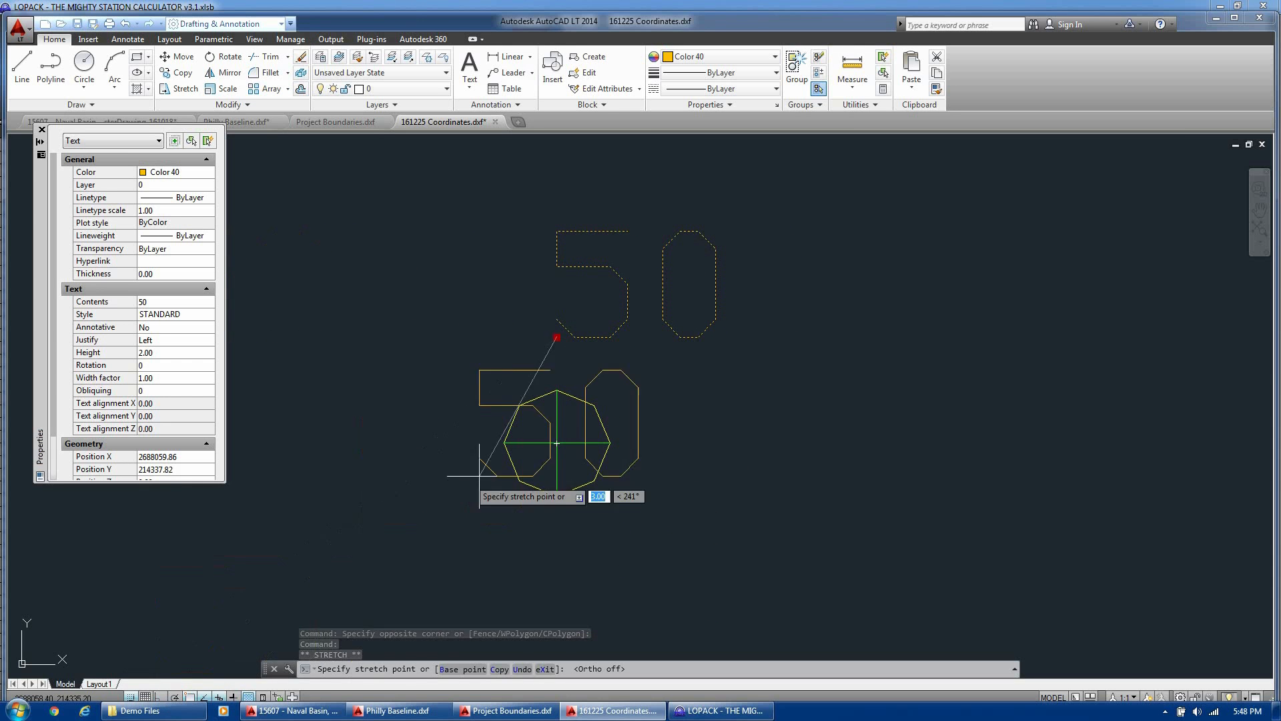
{"action": "left_click", "coordinate": [567, 443]}
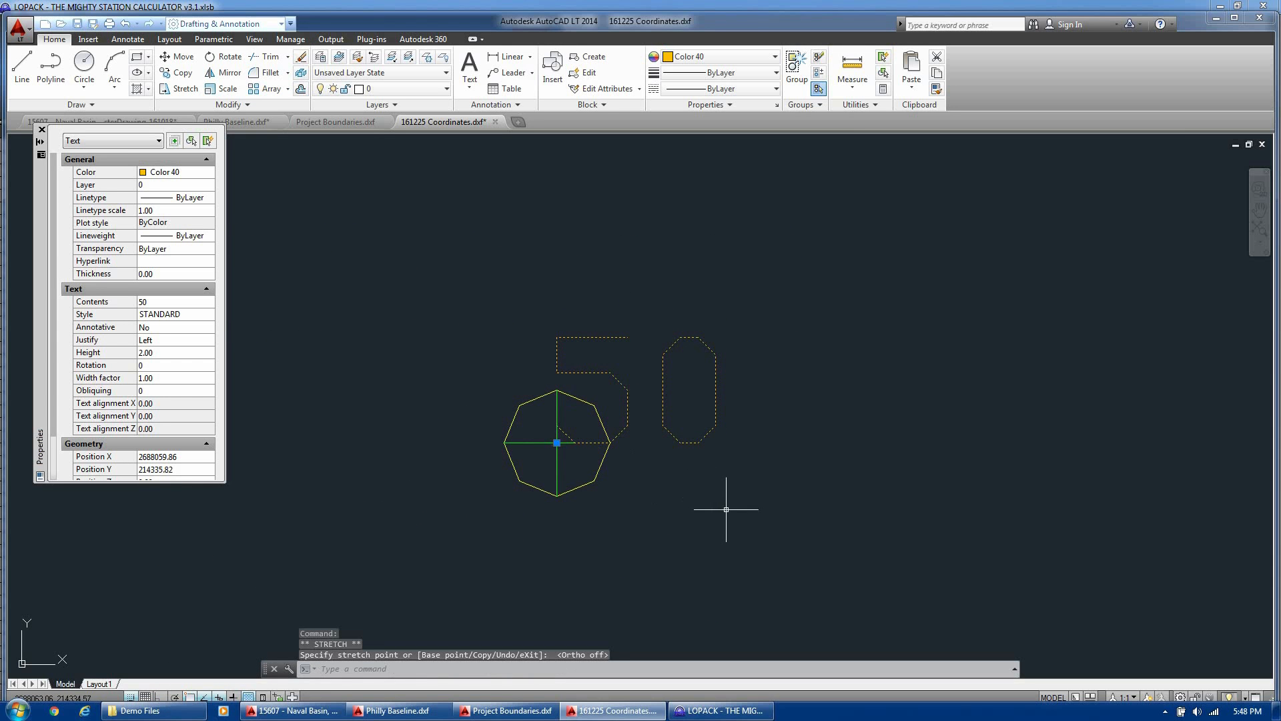
- Move the point 50 label back above its circle to about X 2688060, Y 214338, and clear the selection
{"action": "left_click", "coordinate": [665, 392]}
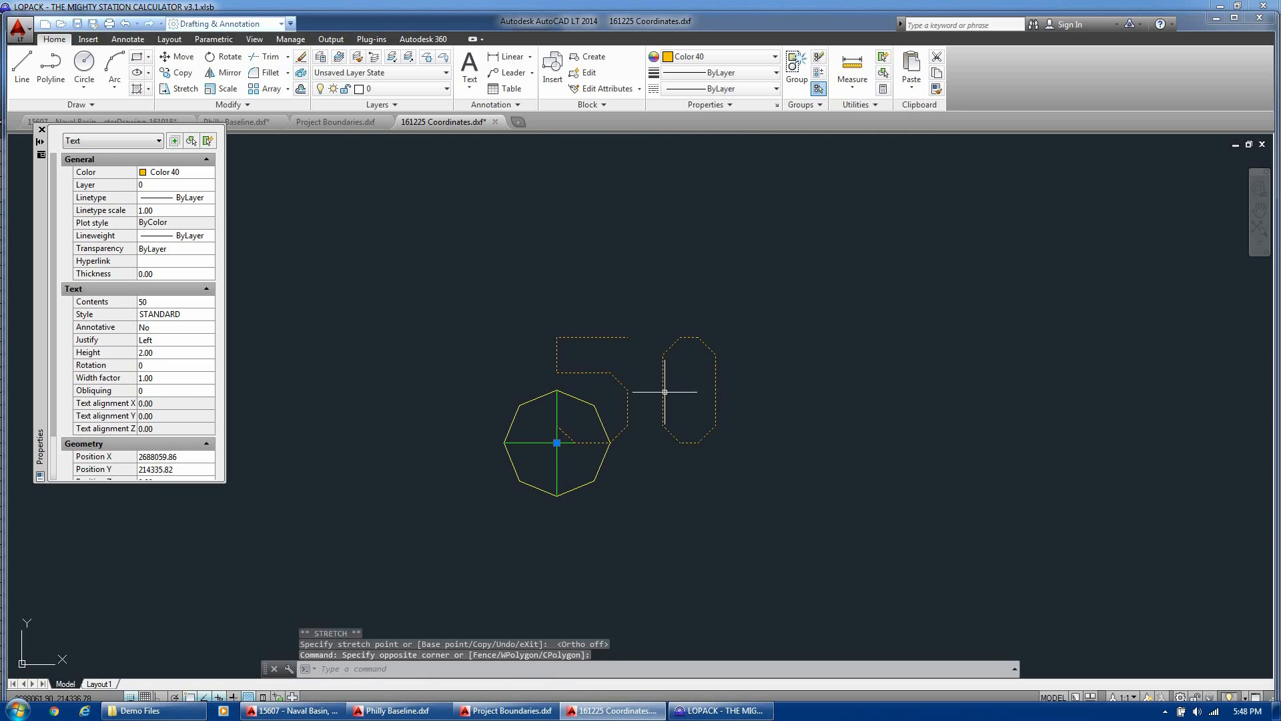
{"action": "left_click", "coordinate": [557, 443]}
{"action": "left_click", "coordinate": [556, 443]}
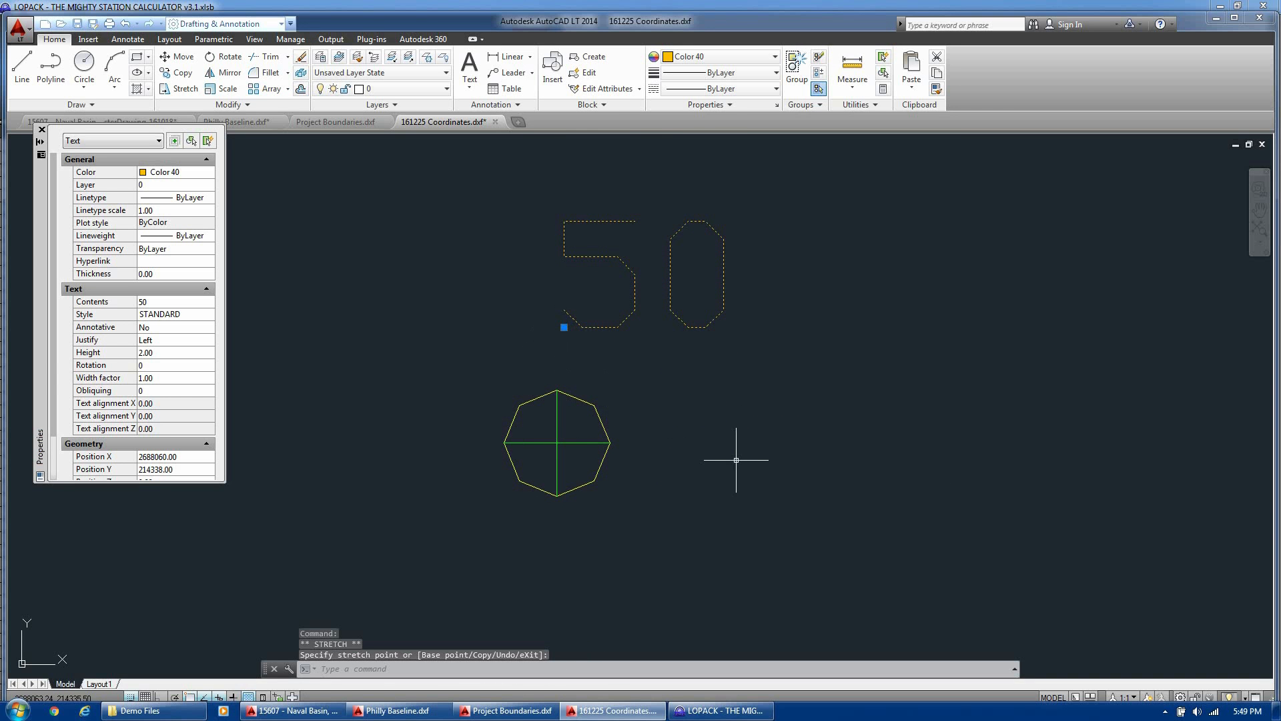
{"action": "key", "text": "Escape"}
- Switch to The Mighty Station Calculator and start a Number of Buckets export of the loaded data
{"action": "left_click", "coordinate": [672, 711]}
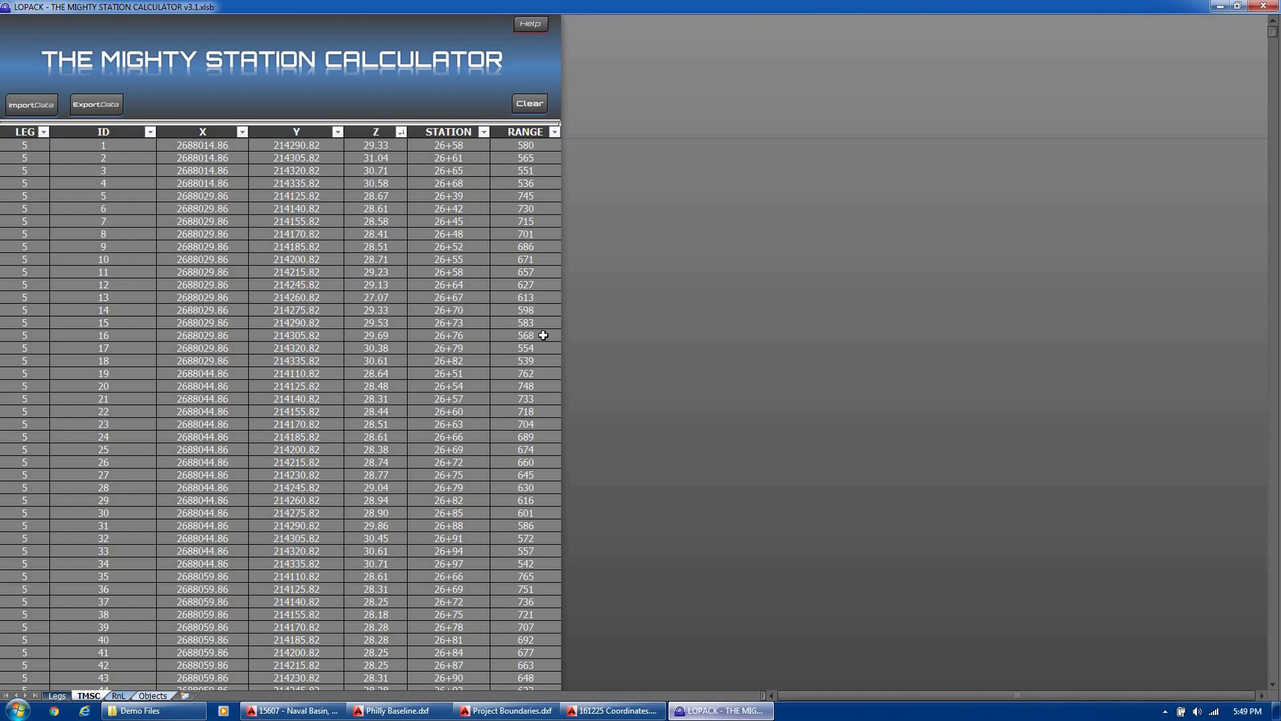
{"action": "left_click", "coordinate": [105, 106]}
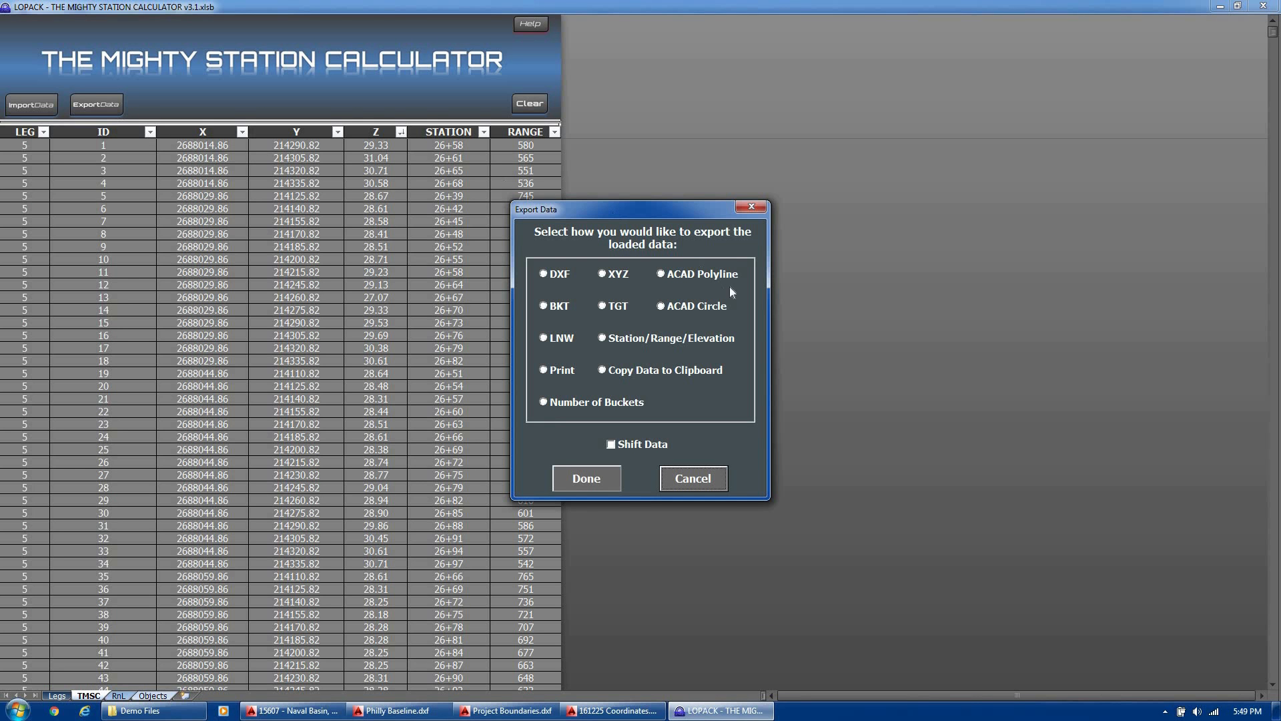
{"action": "left_click", "coordinate": [588, 403]}
{"action": "left_click", "coordinate": [584, 475]}
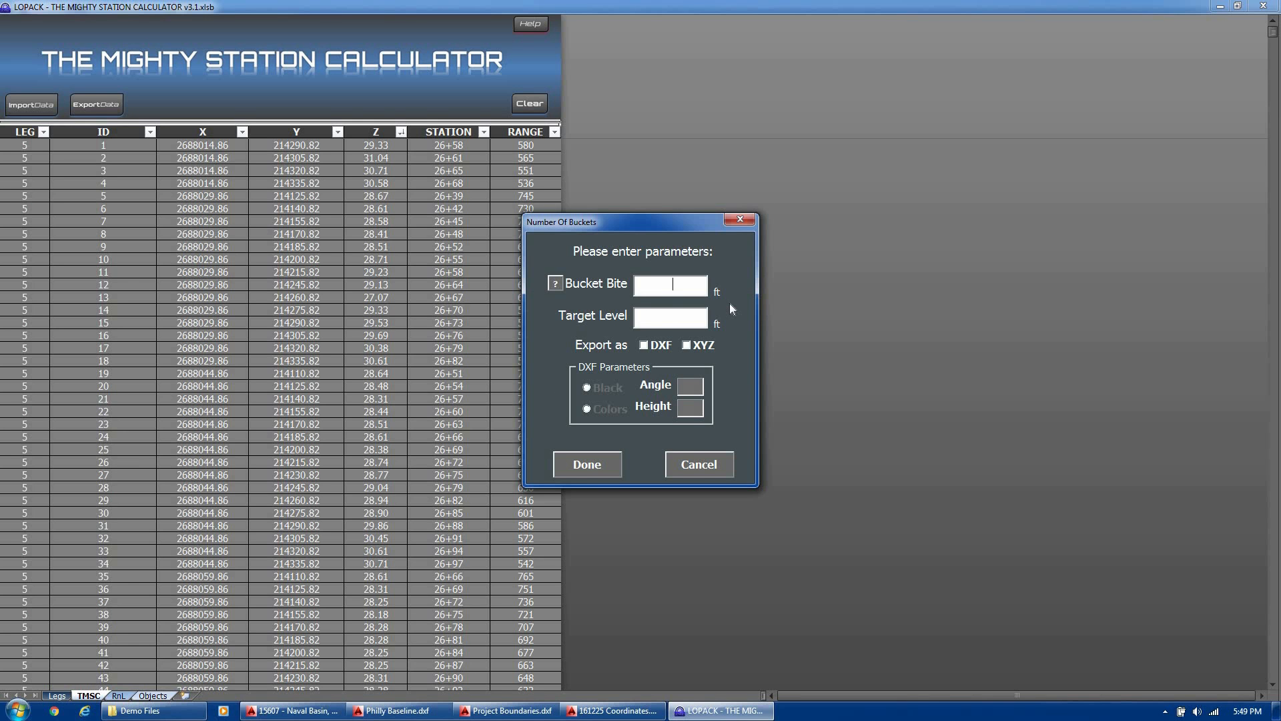
- Calculate the bucket bite from a bucket size of 15 and the width and length of the bucket footprint
{"action": "left_click", "coordinate": [555, 284]}
{"action": "type", "text": "15"}
{"action": "left_click", "coordinate": [732, 230]}
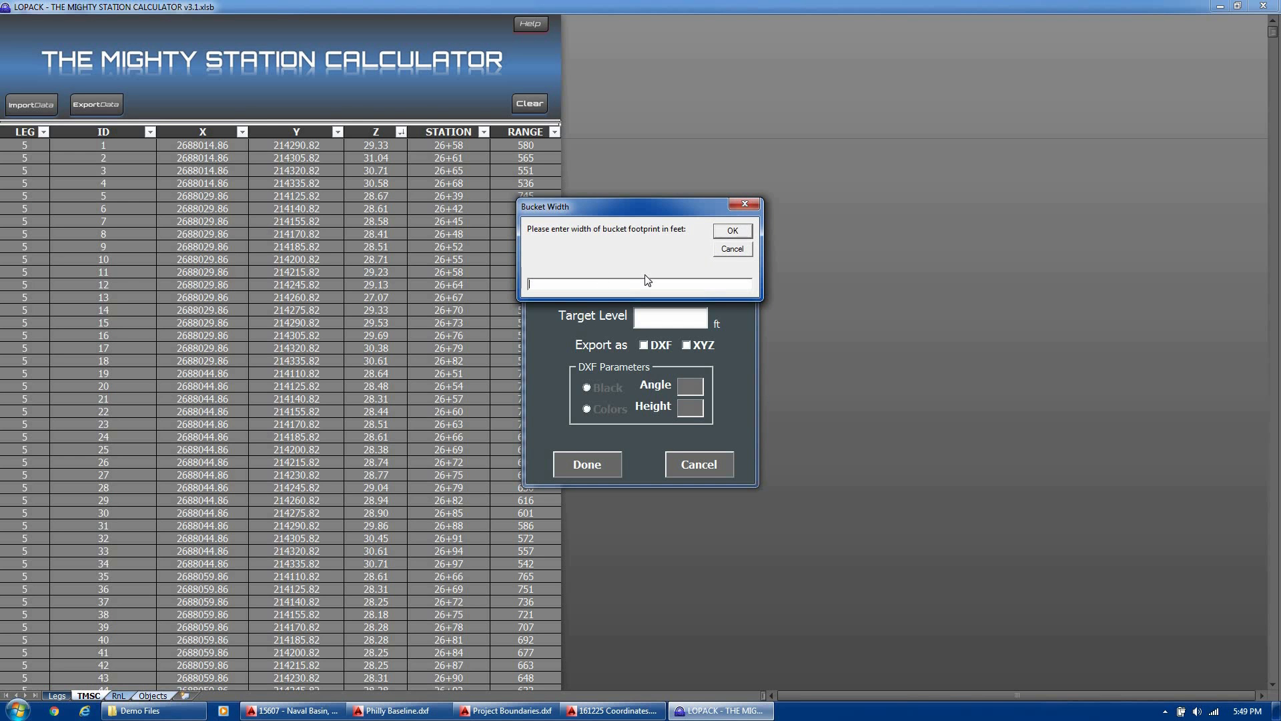
{"action": "type", "text": "919"}
{"action": "left_click", "coordinate": [749, 229]}
{"action": "type", "text": "19"}
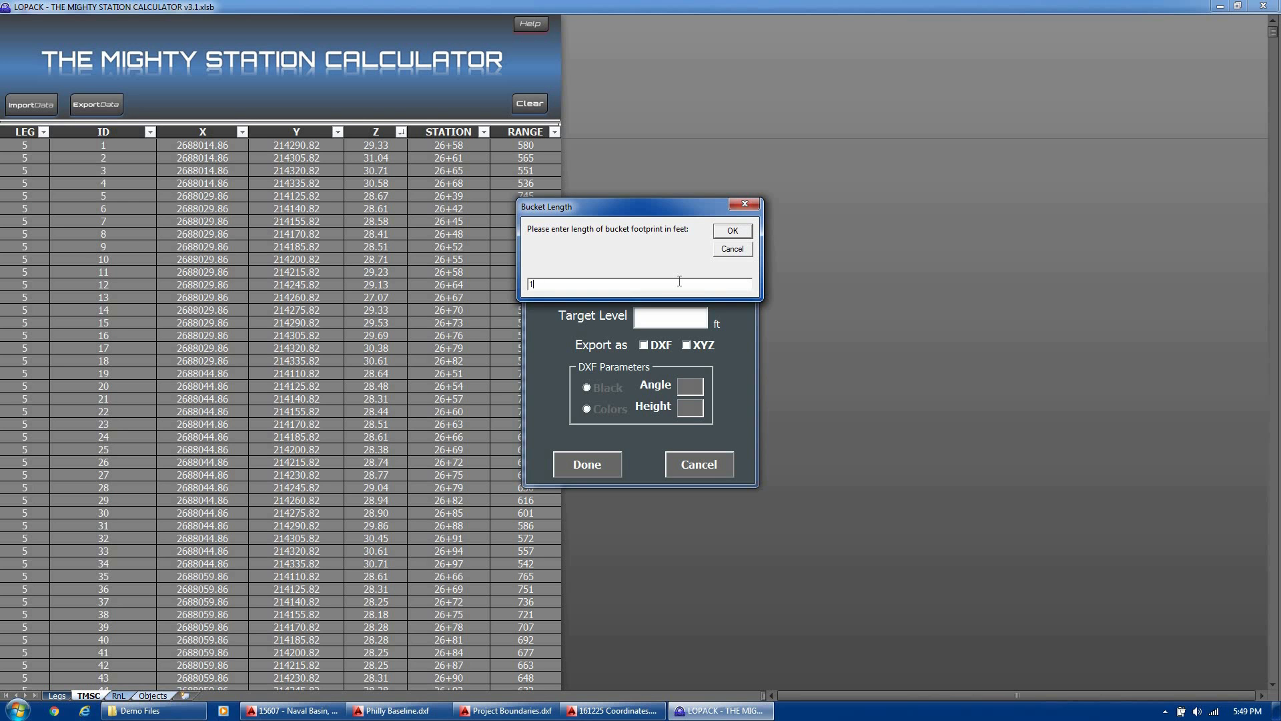
{"action": "type", "text": "9"}
{"action": "left_click", "coordinate": [738, 234]}
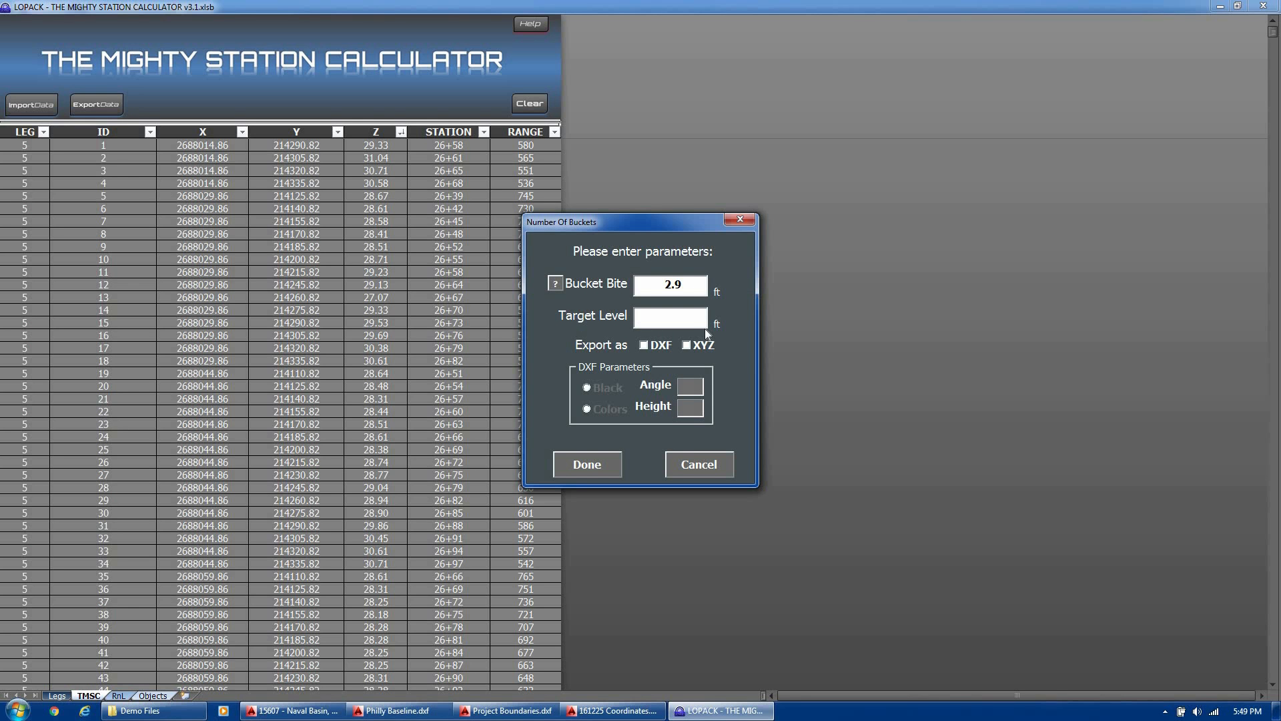
- Set the target level to 40 ft, export as both DXF and XYZ, and set the DXF angle to 0 and height to 5
{"action": "type", "text": "3"}
{"action": "type", "text": "0"}
{"action": "left_click", "coordinate": [651, 347]}
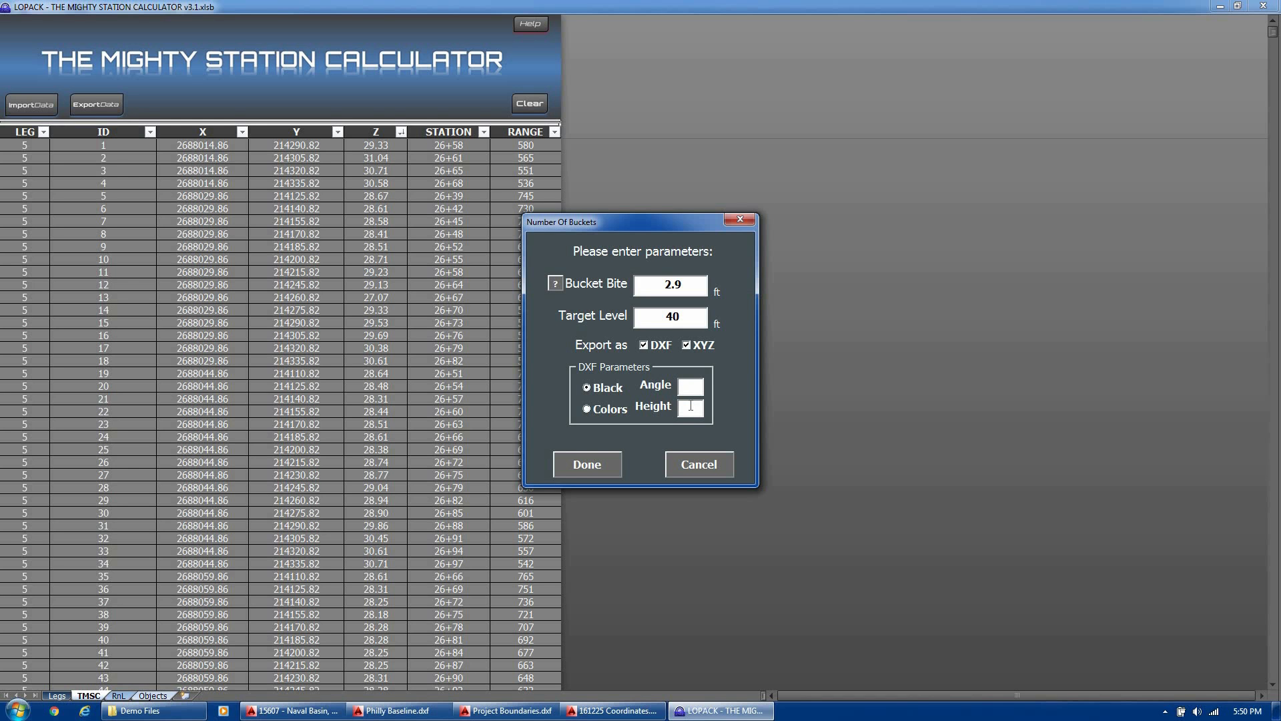
{"action": "type", "text": "0"}
{"action": "type", "text": "5"}
- Use Colors for the DXF bucket labels and set the 1 Bucket color to 12
{"action": "left_click", "coordinate": [600, 410]}
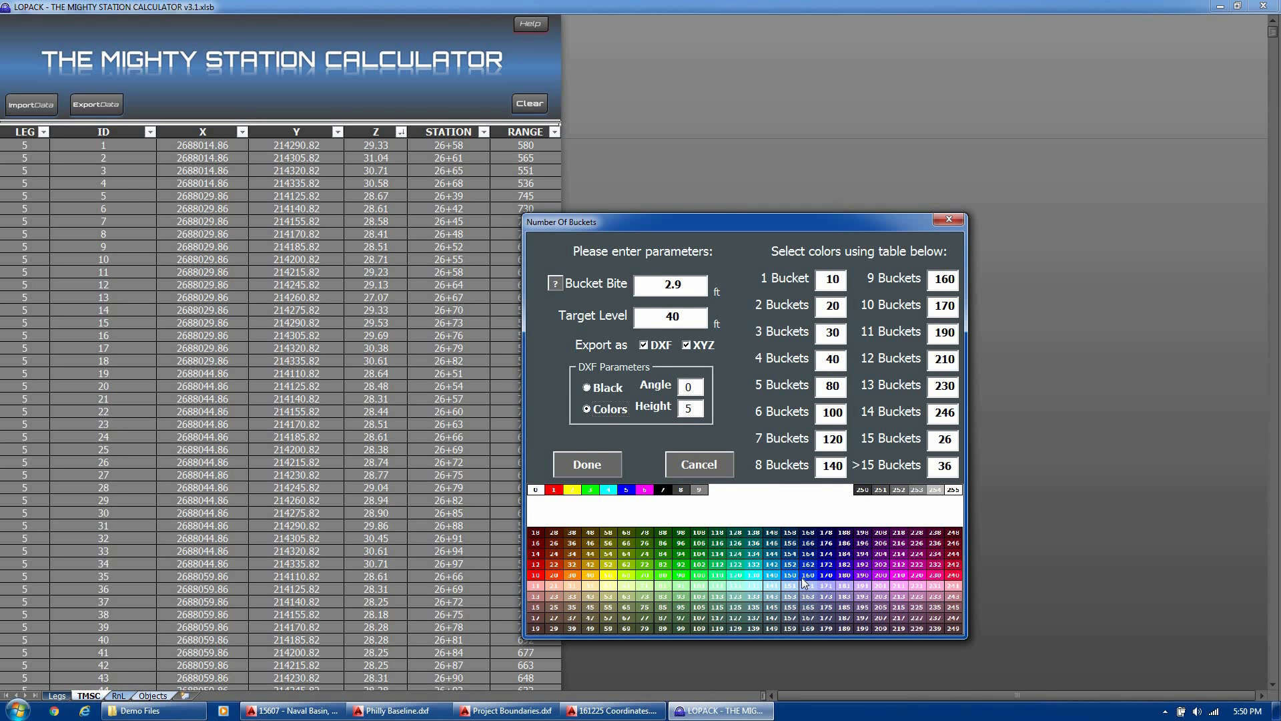
{"action": "double_click", "coordinate": [819, 280]}
{"action": "type", "text": "12"}
- Run the bucket export, saving 161225 Bucket Map.dxf and 161225 Sort.xyz in the Demo Files folder
{"action": "left_click", "coordinate": [604, 463]}
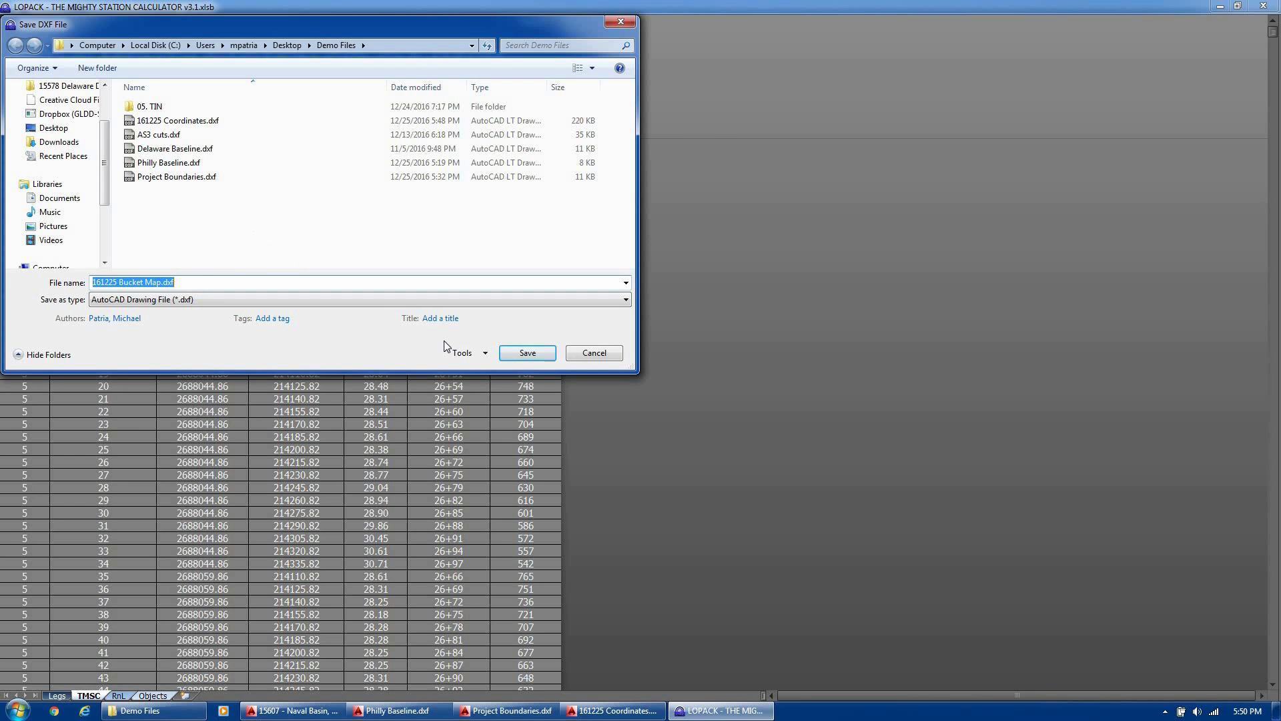
{"action": "left_click", "coordinate": [515, 355]}
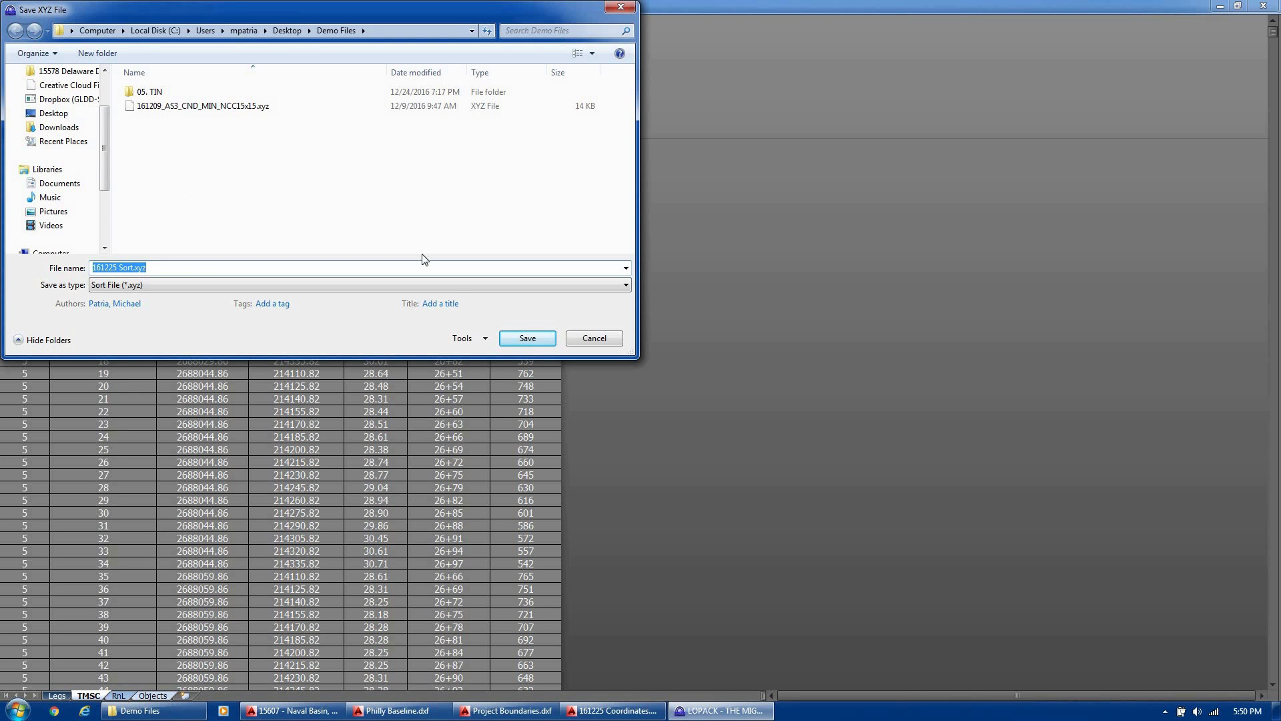
{"action": "left_click", "coordinate": [521, 337]}
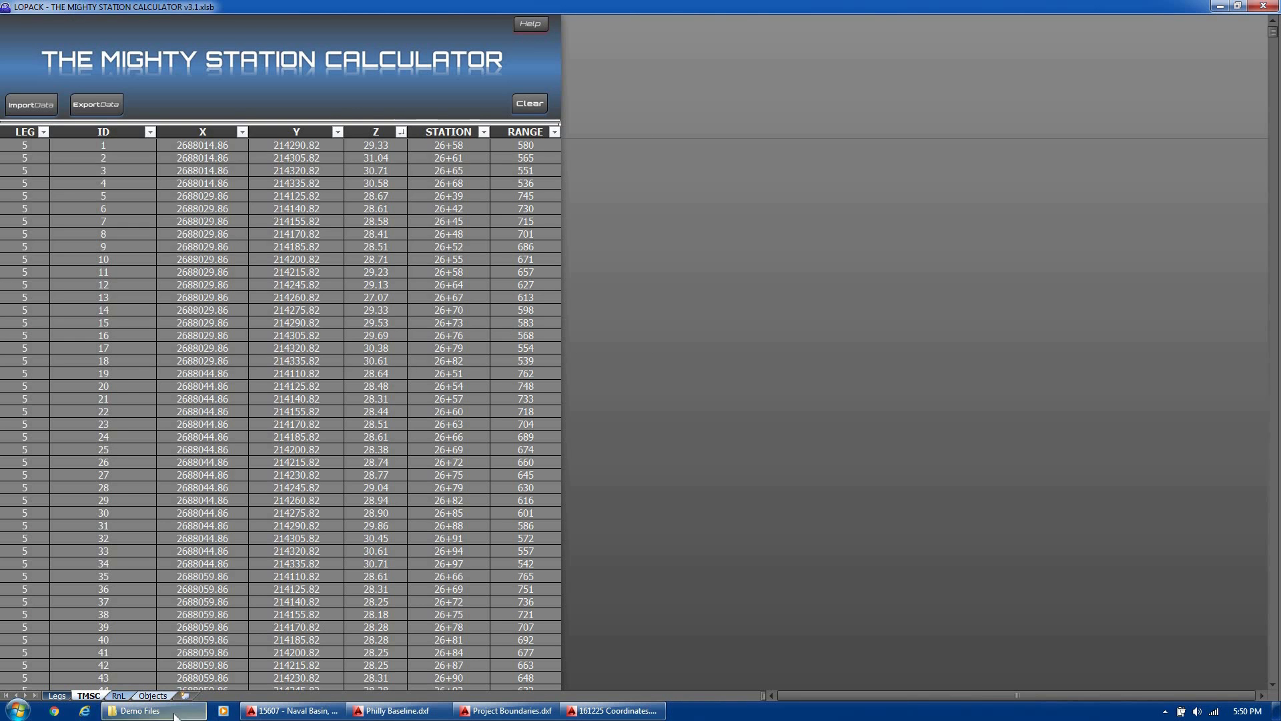
- Open 161225 Bucket Map.dxf from the Demo Files folder in AutoCAD LT and zoom to the drawing extents
{"action": "left_click", "coordinate": [154, 710]}
{"action": "double_click", "coordinate": [566, 244]}
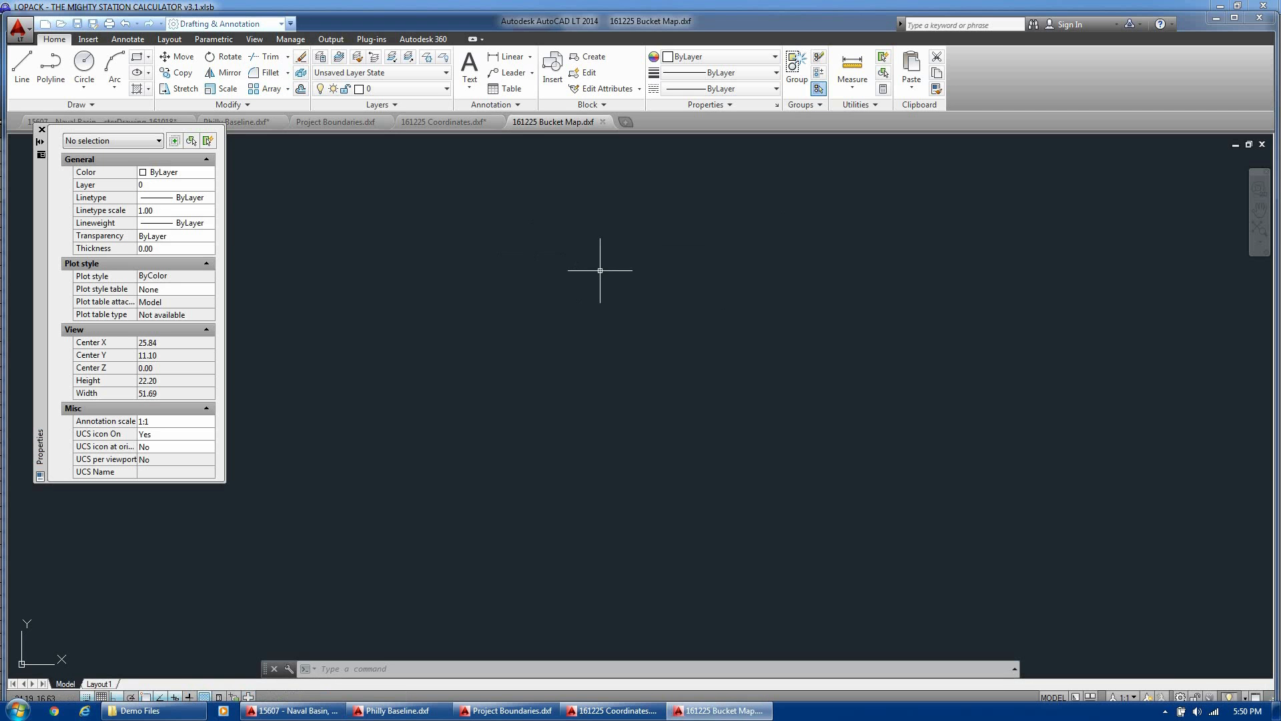
{"action": "type", "text": "z"}
{"action": "key", "text": "Return"}
{"action": "type", "text": "e"}
{"action": "key", "text": "Return"}
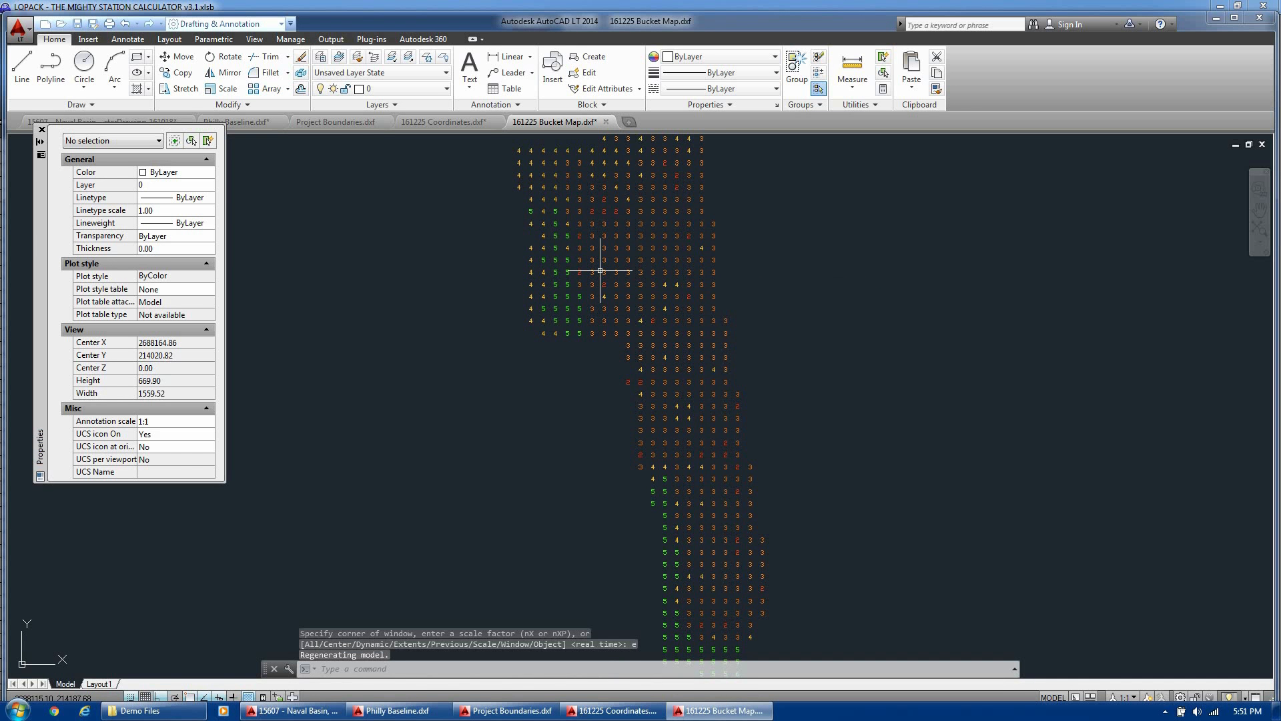
- Select a 4-bucket label and a neighboring 3-bucket label in turn to examine their color and text properties
{"action": "scroll", "coordinate": [695, 263], "scroll_direction": "down", "scroll_amount": 2}
{"action": "scroll", "coordinate": [666, 245], "scroll_direction": "up", "scroll_amount": 8}
{"action": "scroll", "coordinate": [666, 244], "scroll_direction": "up", "scroll_amount": 3}
{"action": "left_click", "coordinate": [687, 284]}
{"action": "left_click", "coordinate": [652, 258]}
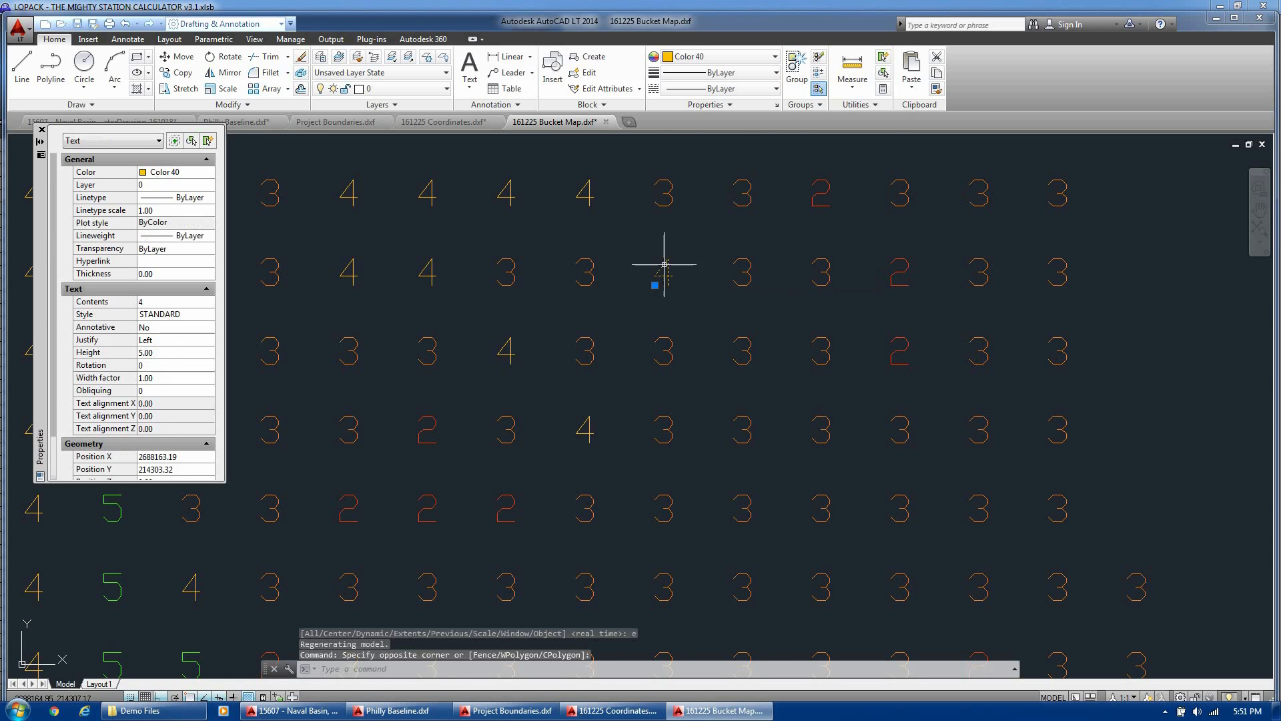
{"action": "key", "text": "Escape"}
{"action": "left_click", "coordinate": [767, 254]}
{"action": "left_click", "coordinate": [721, 300]}
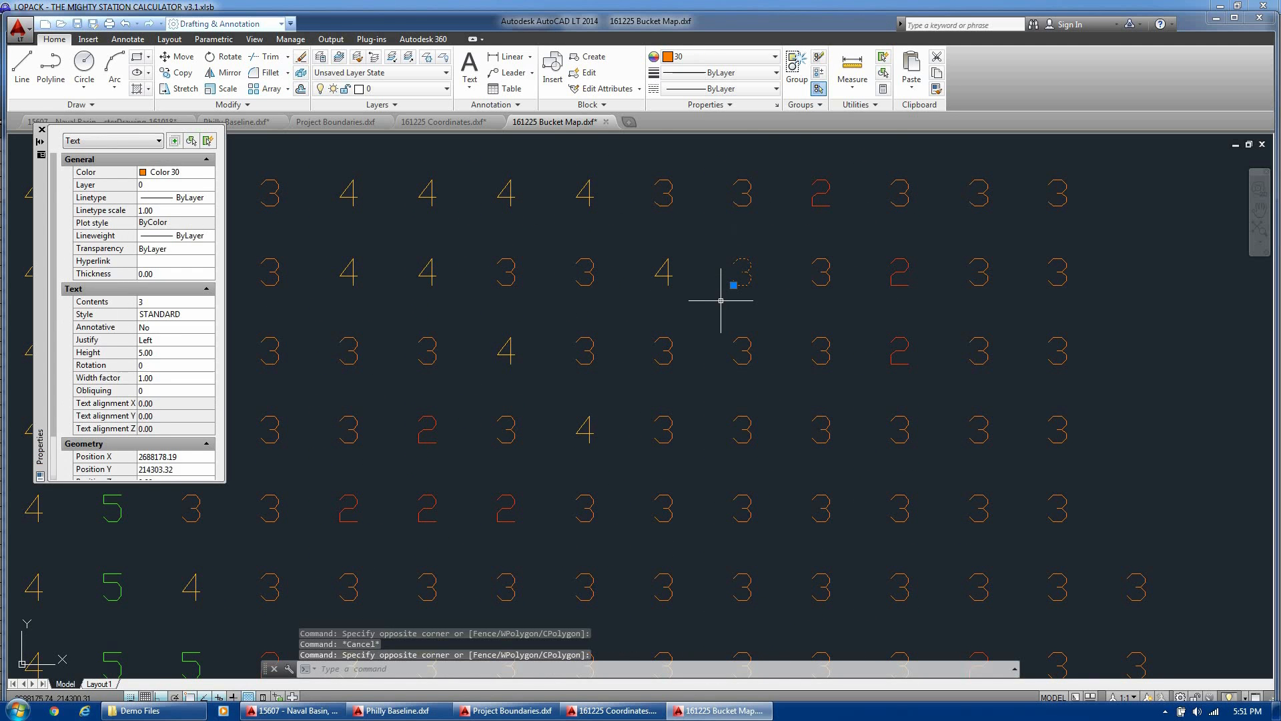
{"action": "key", "text": "Escape"}
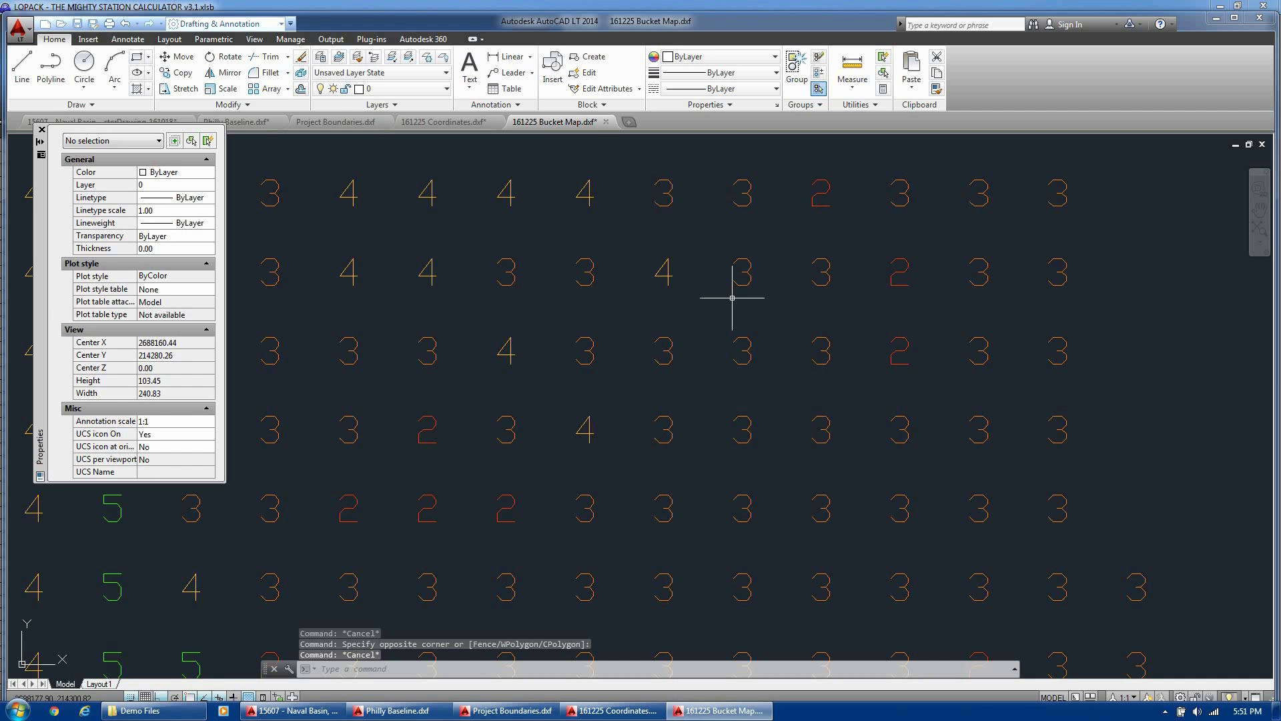
- Select the 4-bucket label again and examine it up close and against the surrounding bucket counts across the map
{"action": "left_click", "coordinate": [671, 283]}
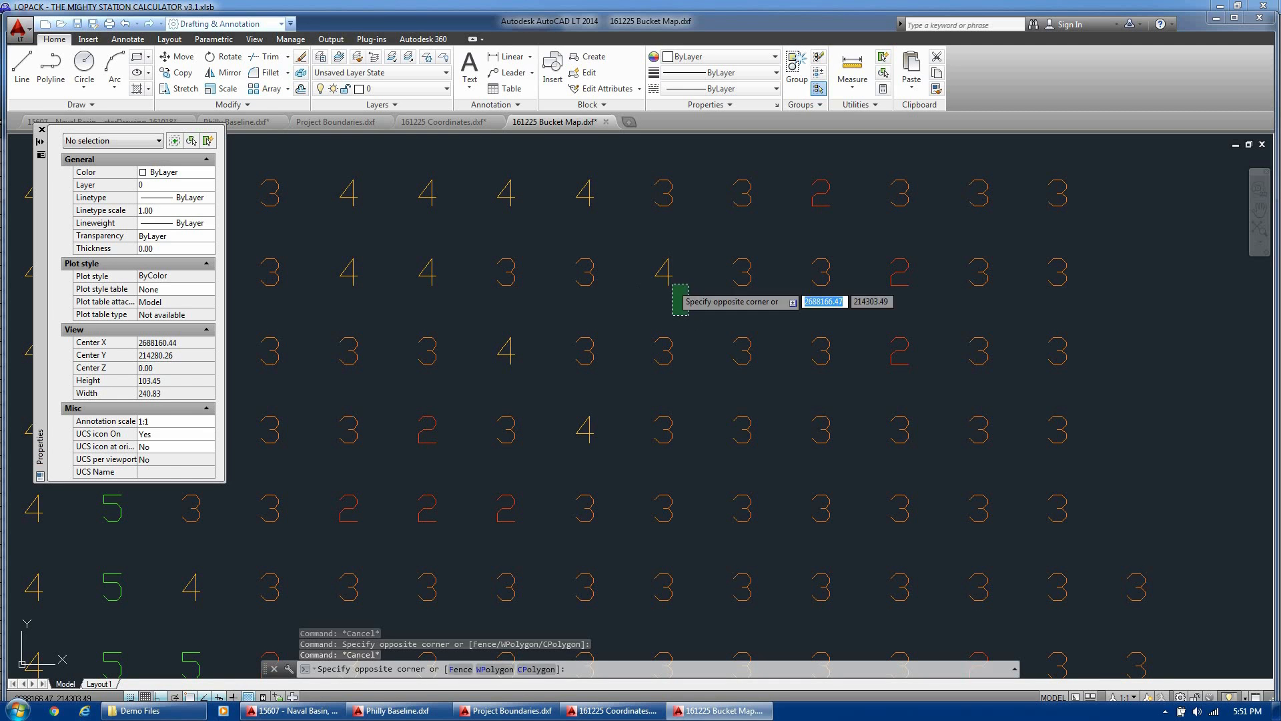
{"action": "left_click", "coordinate": [643, 255]}
{"action": "scroll", "coordinate": [671, 262], "scroll_direction": "up", "scroll_amount": 8}
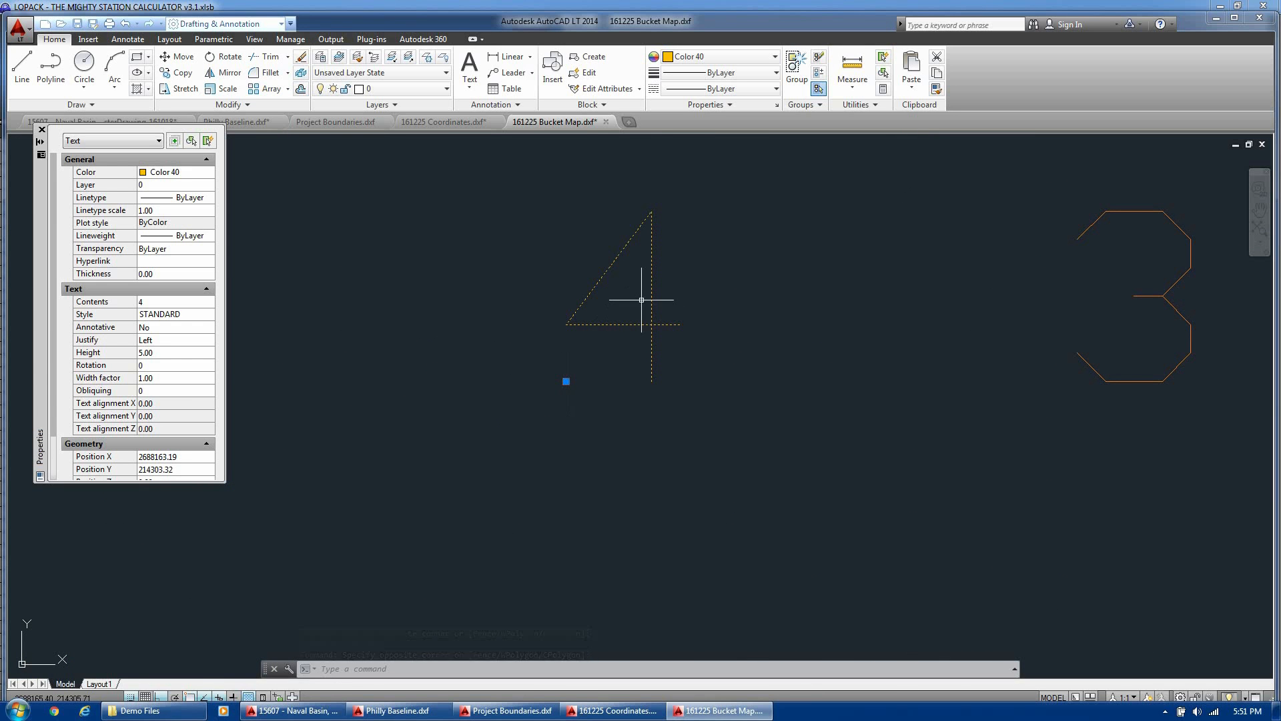
{"action": "scroll", "coordinate": [632, 301], "scroll_direction": "down", "scroll_amount": 6}
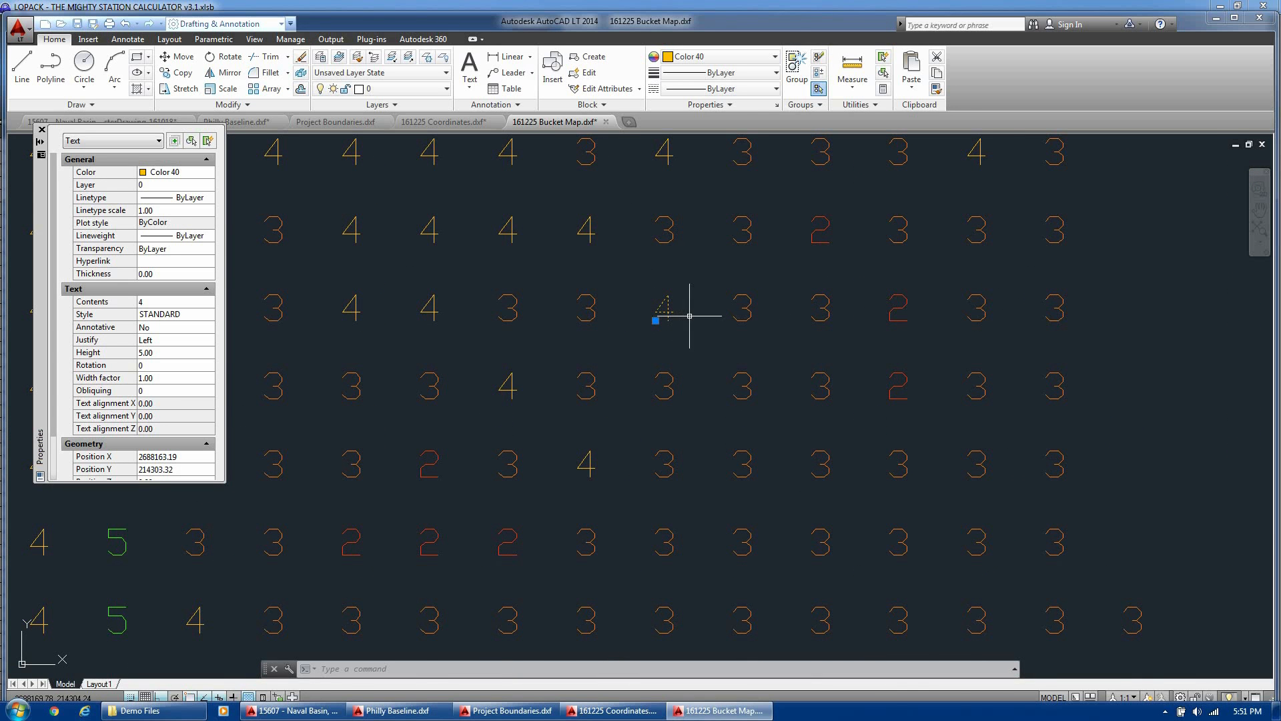
{"action": "scroll", "coordinate": [688, 313], "scroll_direction": "down", "scroll_amount": 2}
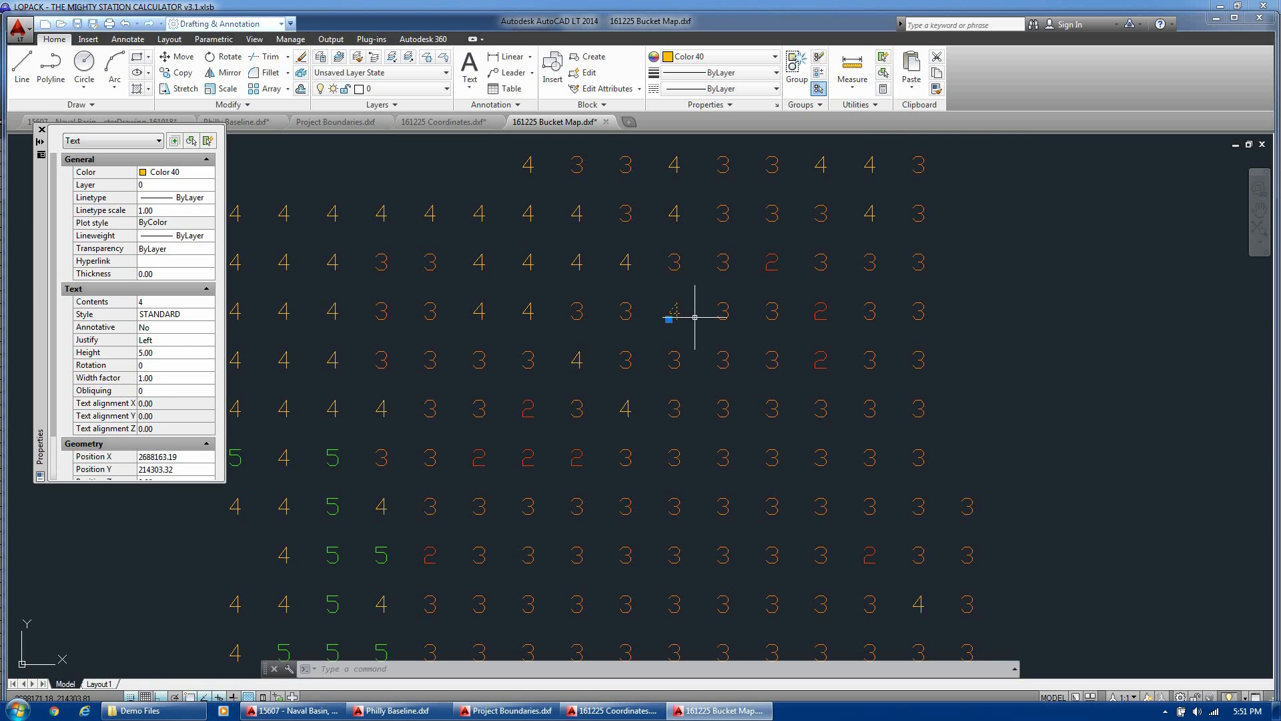
{"action": "scroll", "coordinate": [681, 315], "scroll_direction": "up", "scroll_amount": 8}
{"action": "scroll", "coordinate": [679, 316], "scroll_direction": "up", "scroll_amount": 2}
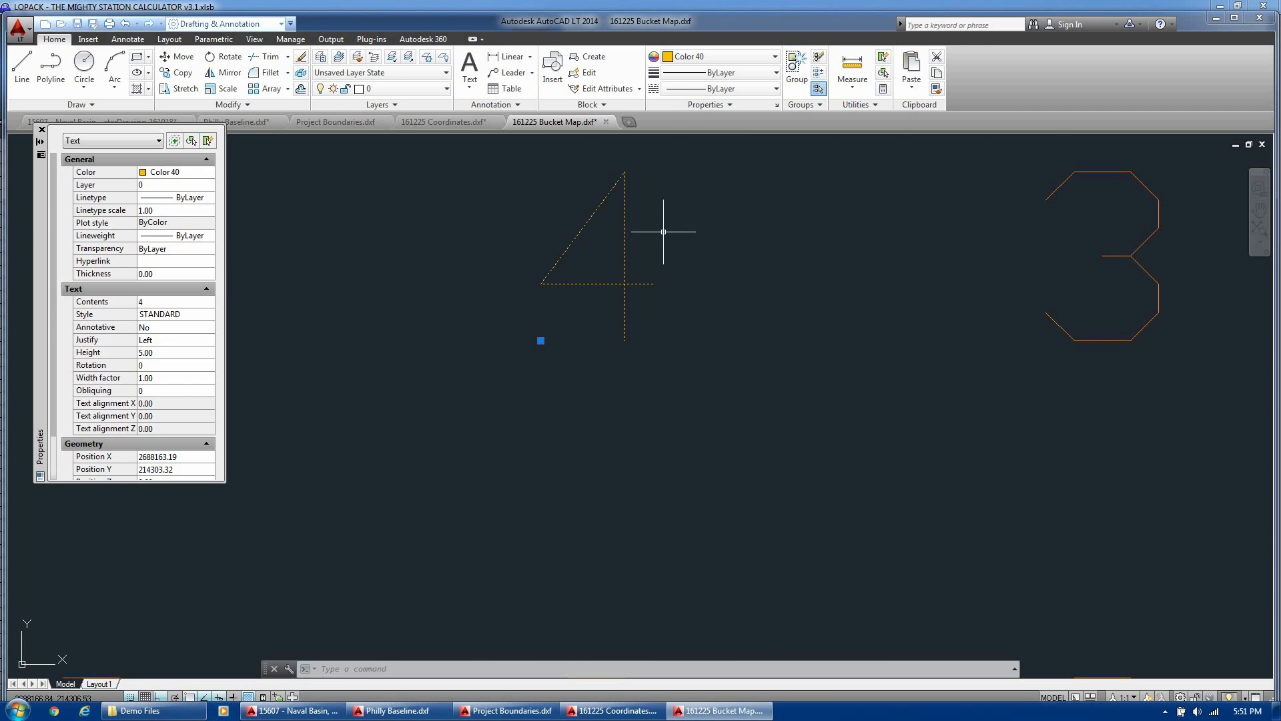
{"action": "scroll", "coordinate": [678, 239], "scroll_direction": "down", "scroll_amount": 8}
{"action": "scroll", "coordinate": [679, 240], "scroll_direction": "down", "scroll_amount": 3}
{"action": "scroll", "coordinate": [695, 223], "scroll_direction": "up", "scroll_amount": 6}
{"action": "scroll", "coordinate": [615, 349], "scroll_direction": "down", "scroll_amount": 10}
{"action": "scroll", "coordinate": [664, 287], "scroll_direction": "down", "scroll_amount": 2}
{"action": "scroll", "coordinate": [664, 443], "scroll_direction": "up", "scroll_amount": 4}
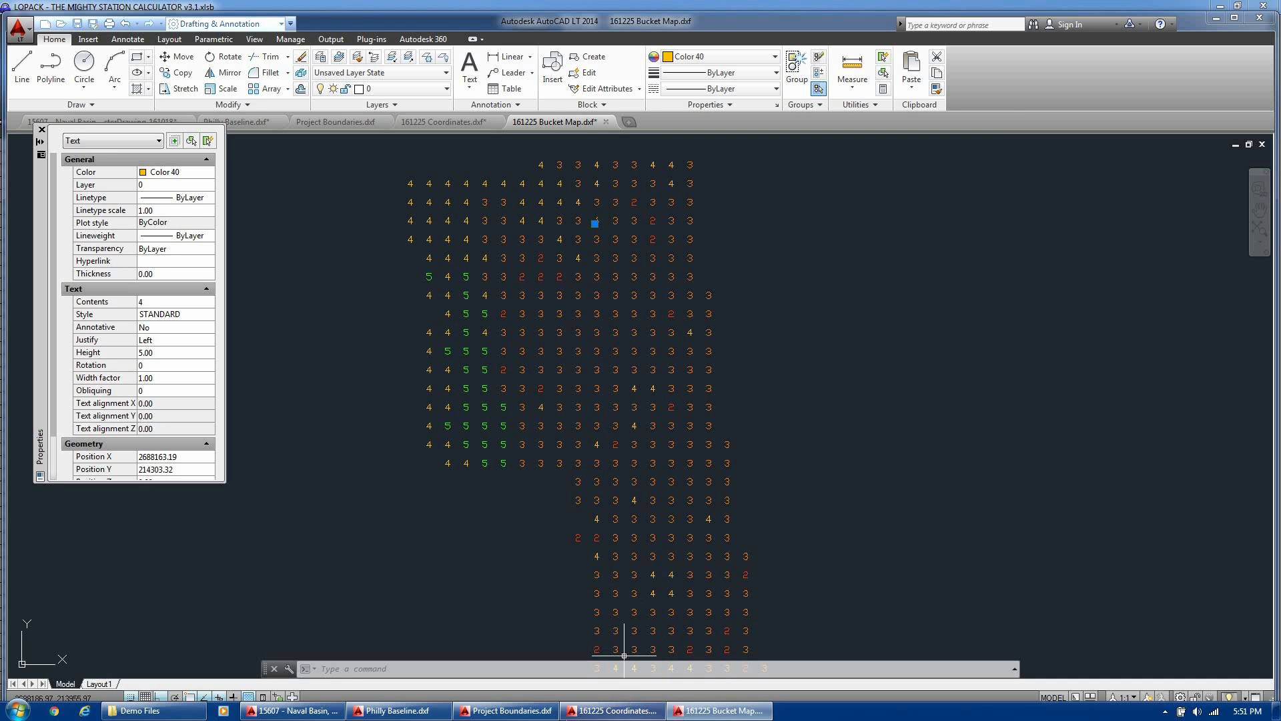
- Return to The Mighty Station Calculator and export the points to the clipboard as ACAD circles with a radius of 3
{"action": "left_click", "coordinate": [721, 711]}
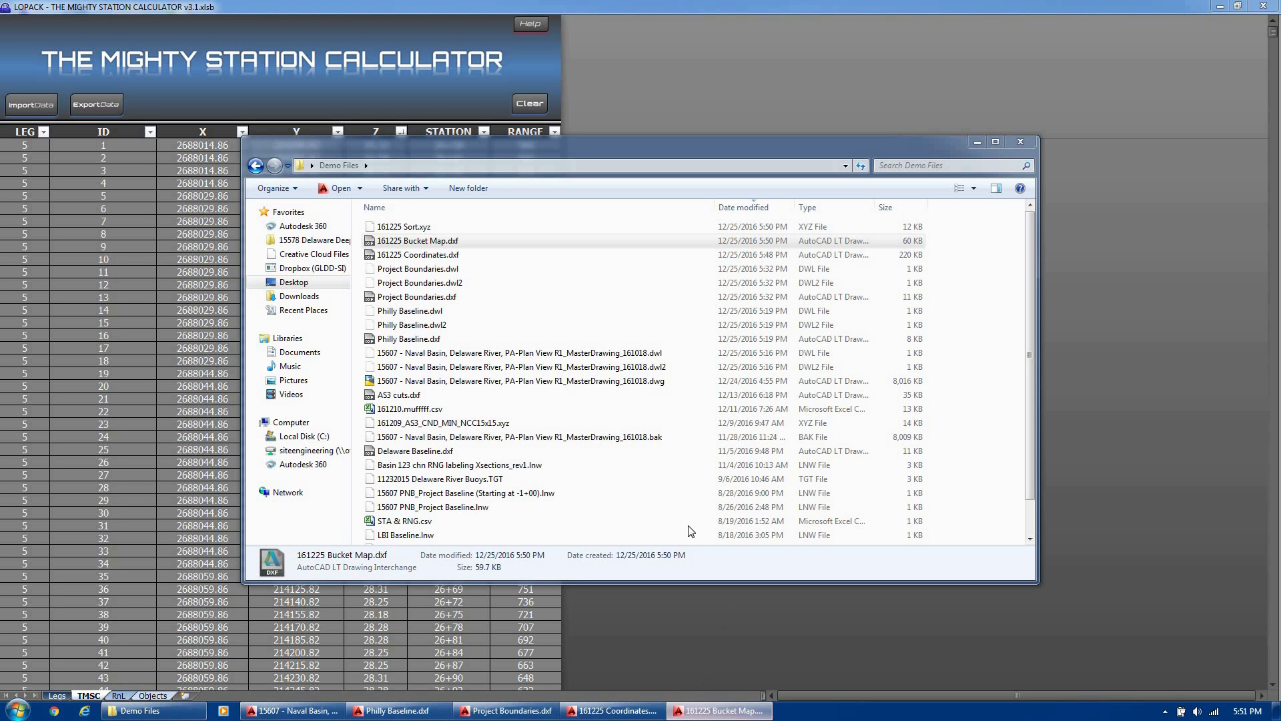
{"action": "left_click", "coordinate": [976, 141]}
{"action": "left_click", "coordinate": [515, 222]}
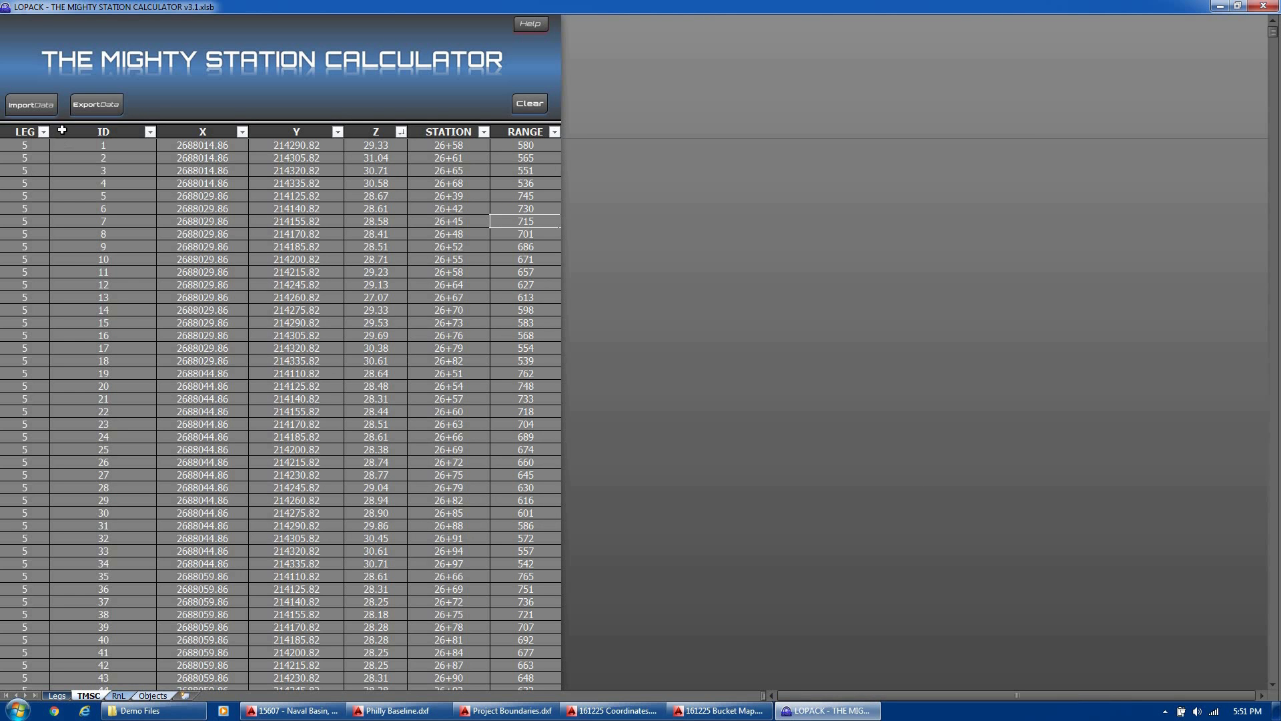
{"action": "left_click", "coordinate": [107, 105]}
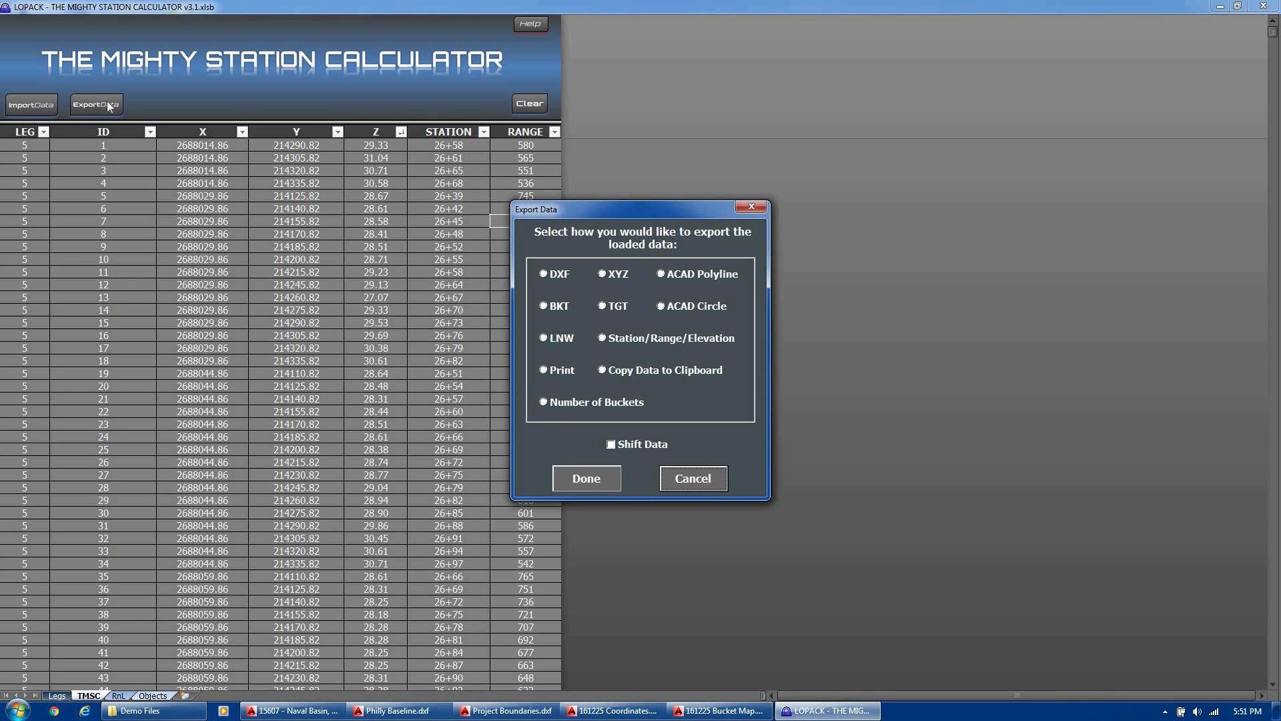
{"action": "left_click", "coordinate": [687, 306]}
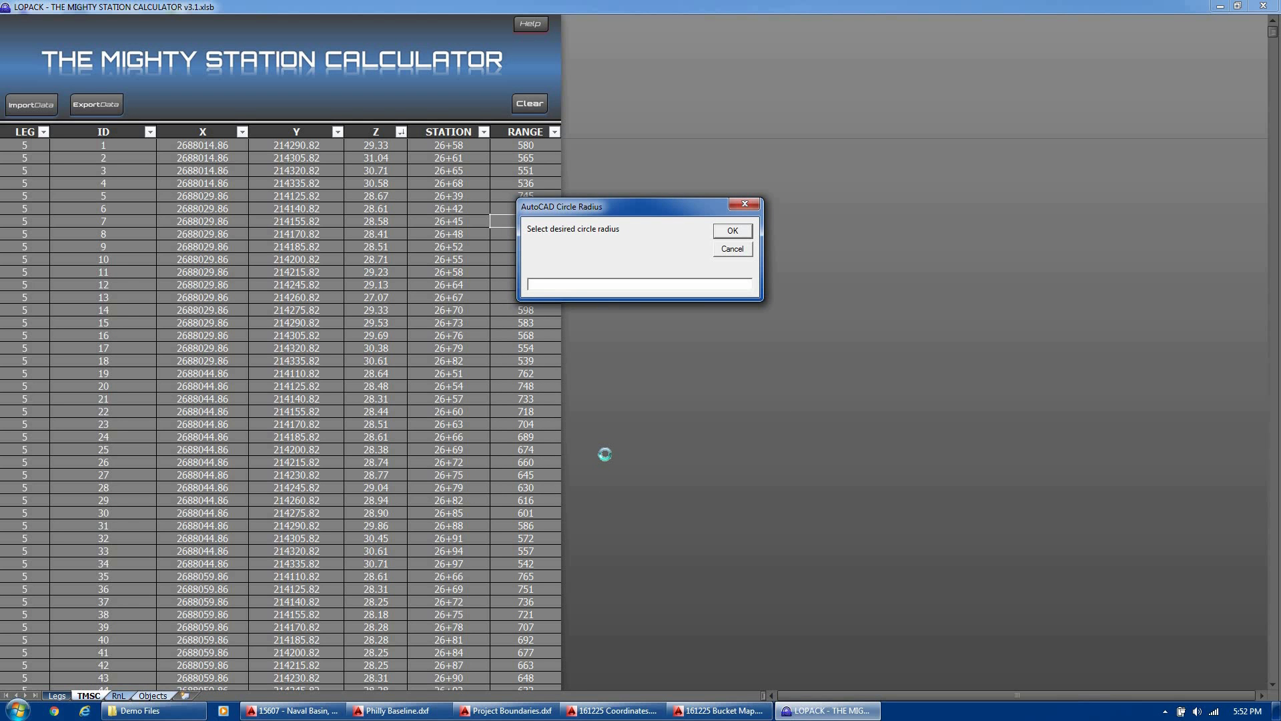
{"action": "type", "text": "3"}
{"action": "left_click", "coordinate": [733, 231]}
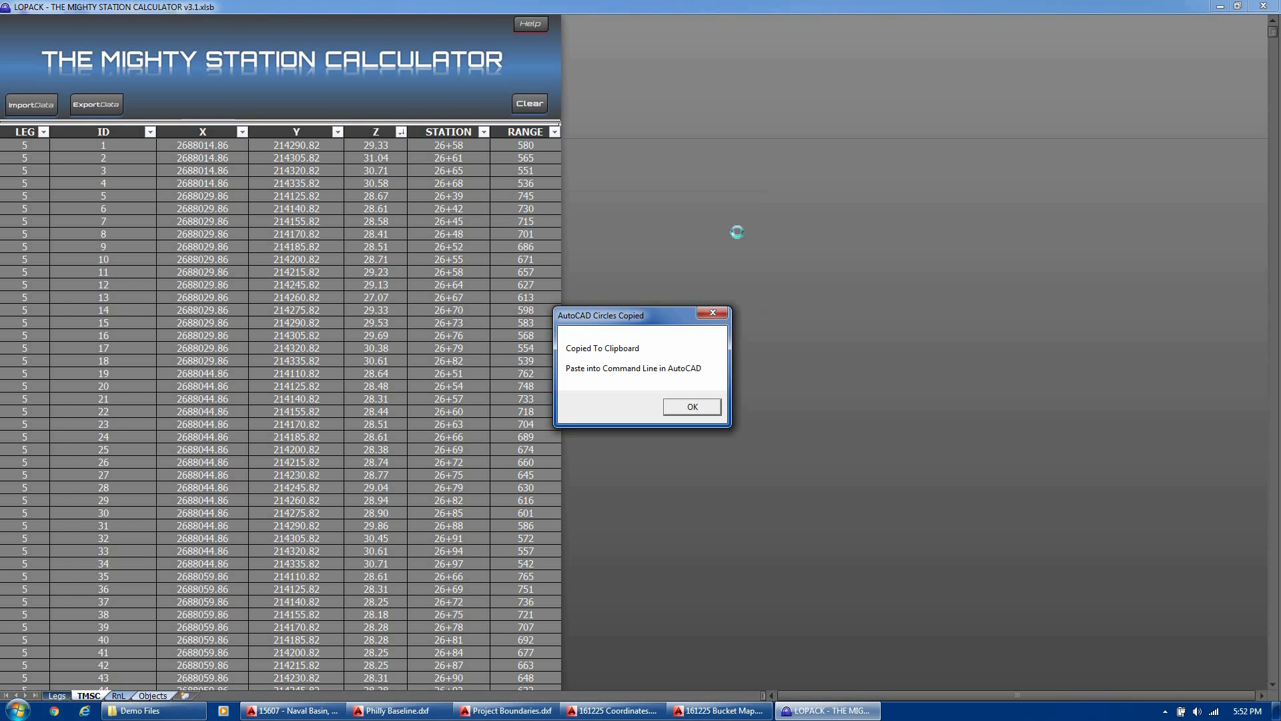
- Switch to 161225 Bucket Map.dxf in AutoCAD and paste the copied circle commands into the command line to draw circles around the bucket labels
{"action": "left_click", "coordinate": [697, 405]}
{"action": "left_click", "coordinate": [719, 710]}
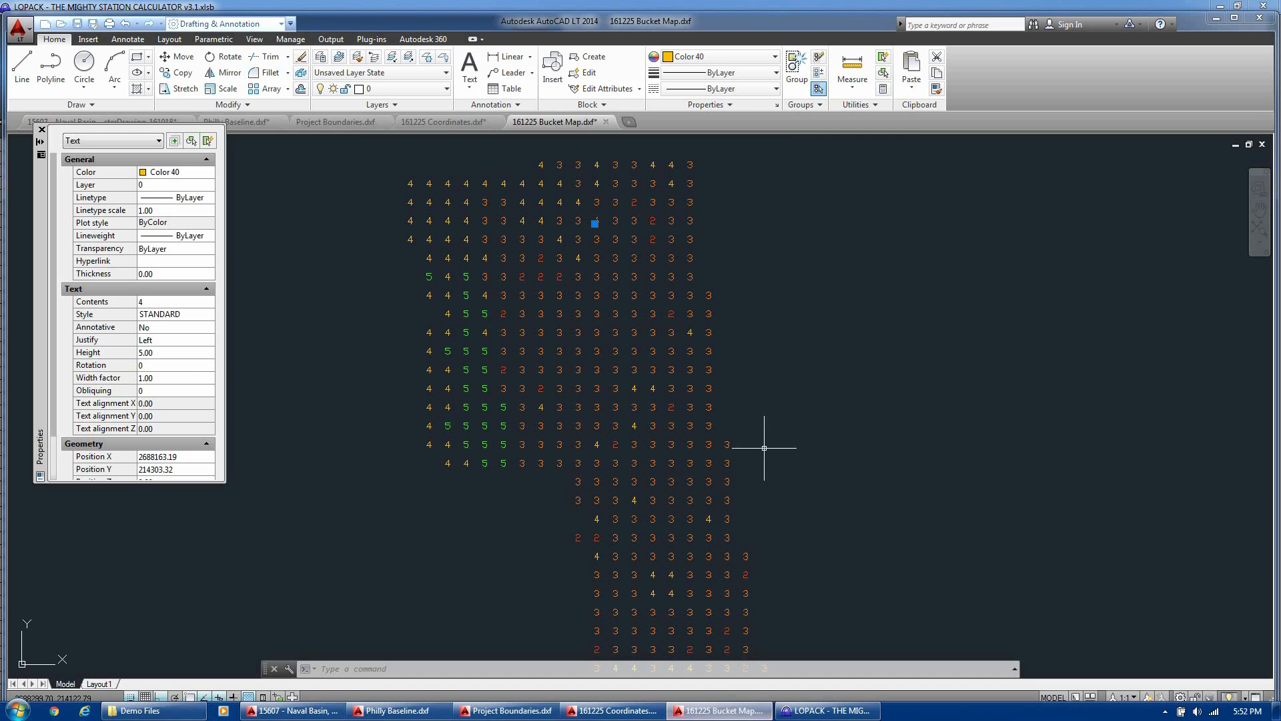
{"action": "left_click", "coordinate": [498, 669]}
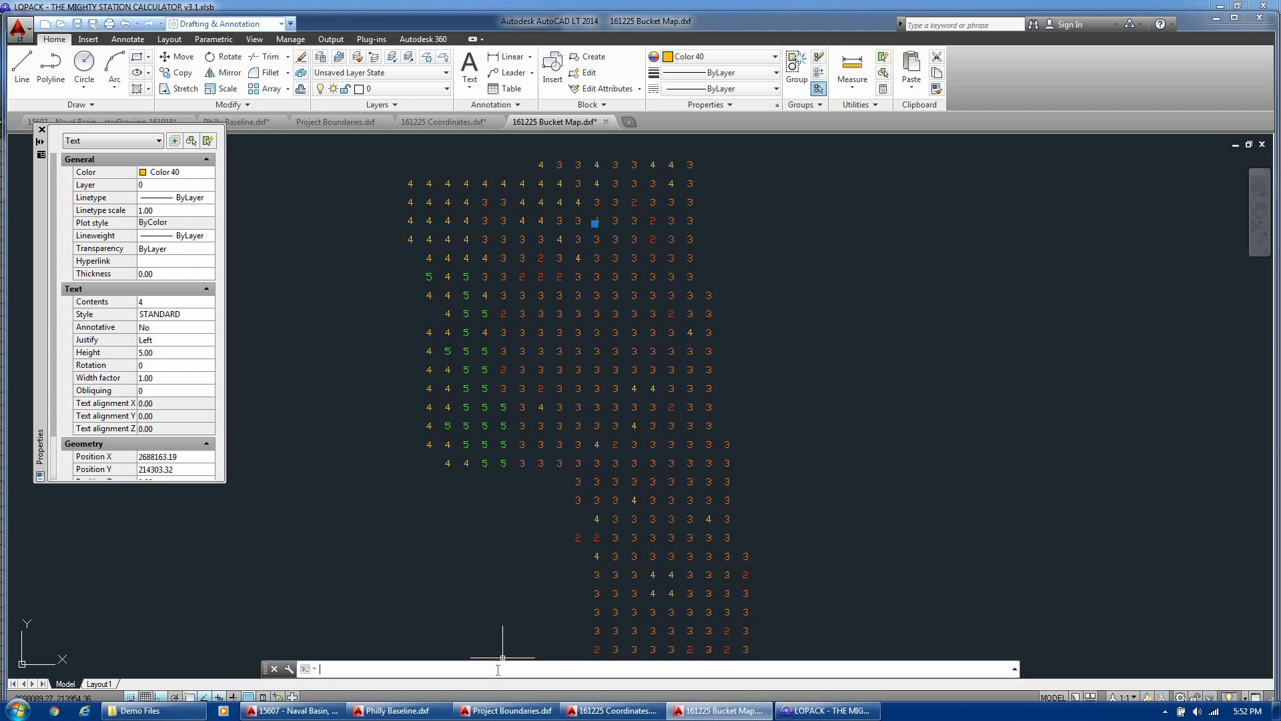
{"action": "key", "text": "ctrl+v"}
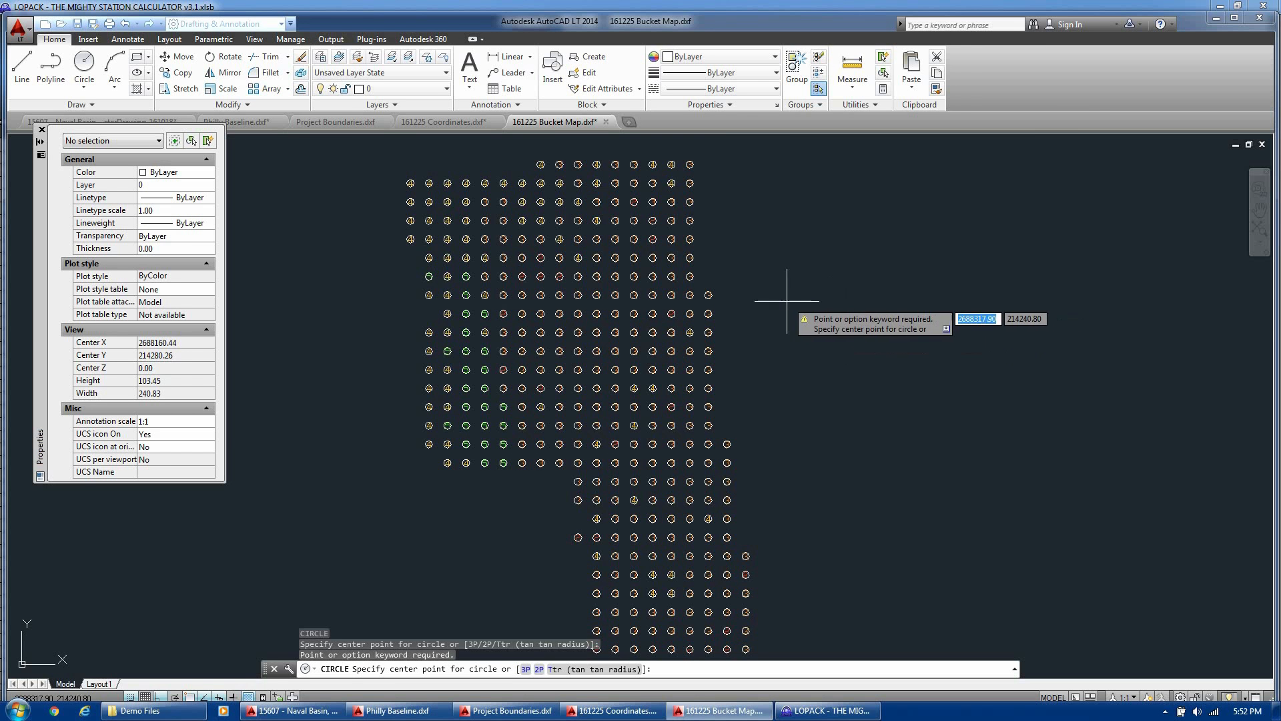
{"action": "scroll", "coordinate": [721, 284], "scroll_direction": "down", "scroll_amount": 1}
{"action": "scroll", "coordinate": [734, 278], "scroll_direction": "up", "scroll_amount": 5}
{"action": "scroll", "coordinate": [728, 278], "scroll_direction": "down", "scroll_amount": 5}
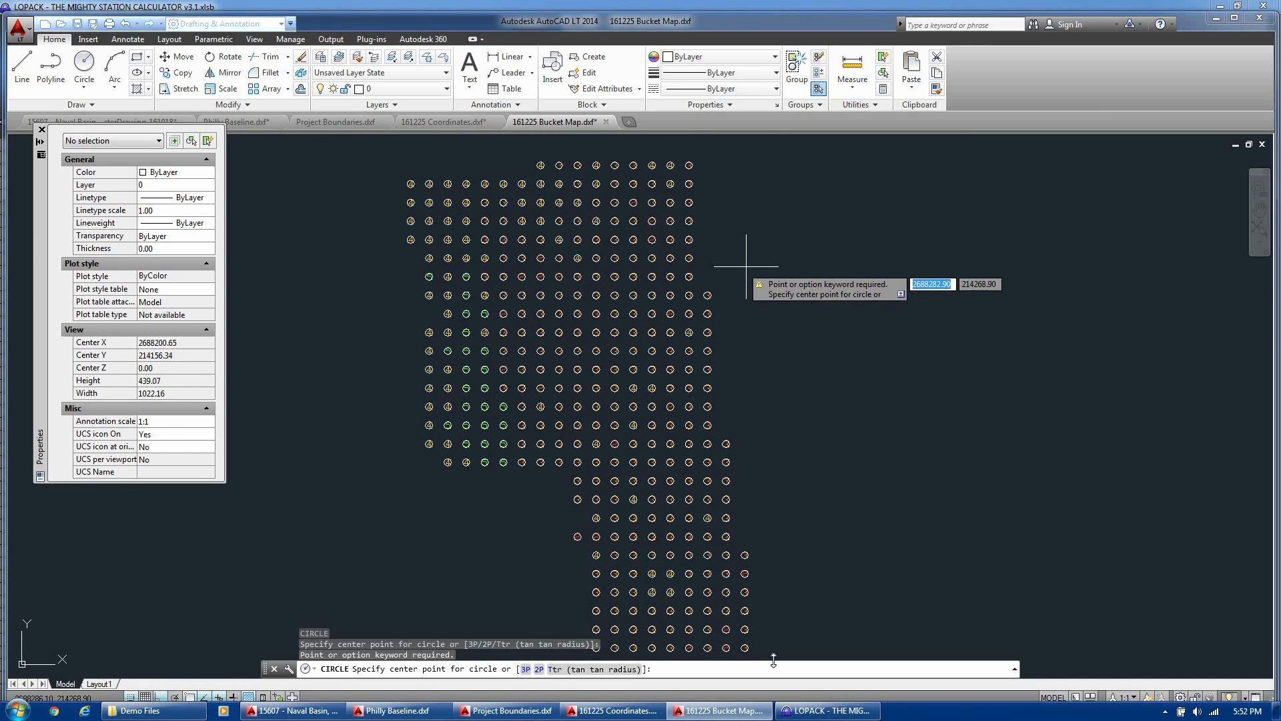
- Return to The Mighty Station Calculator and export the loaded points with the Copy Data to Clipboard option
{"action": "left_click", "coordinate": [812, 714]}
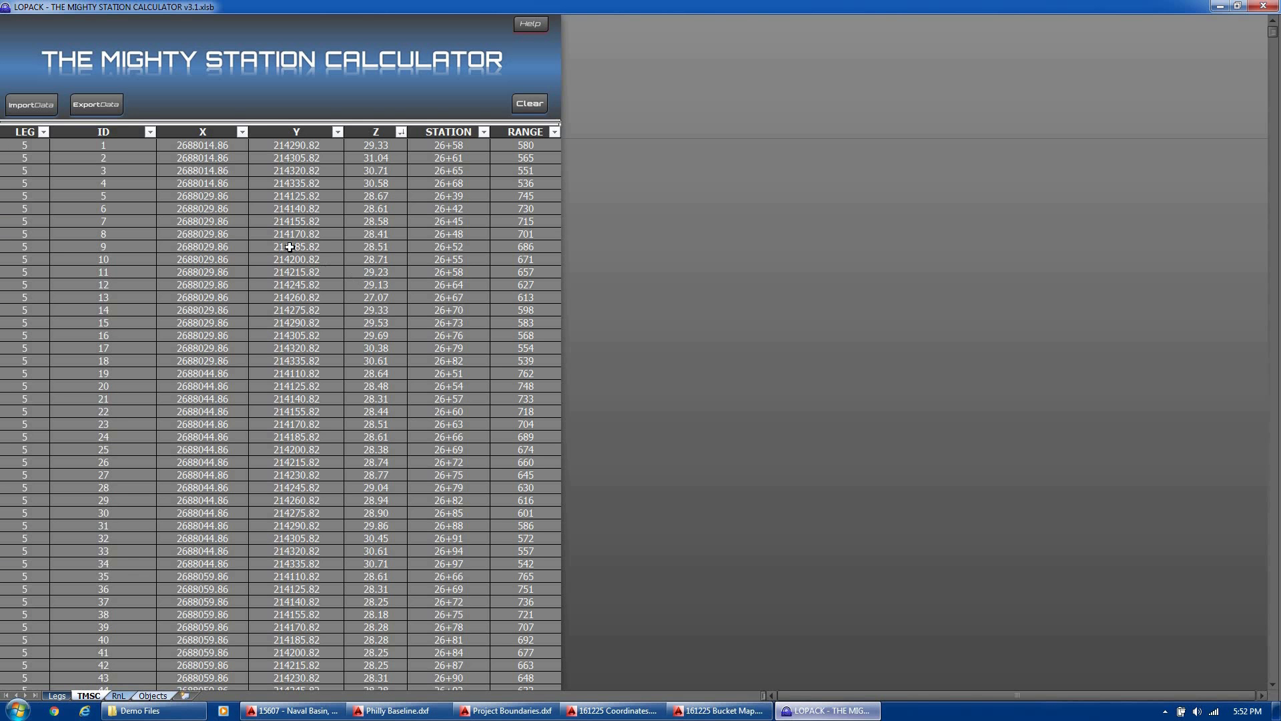
{"action": "left_click", "coordinate": [98, 107]}
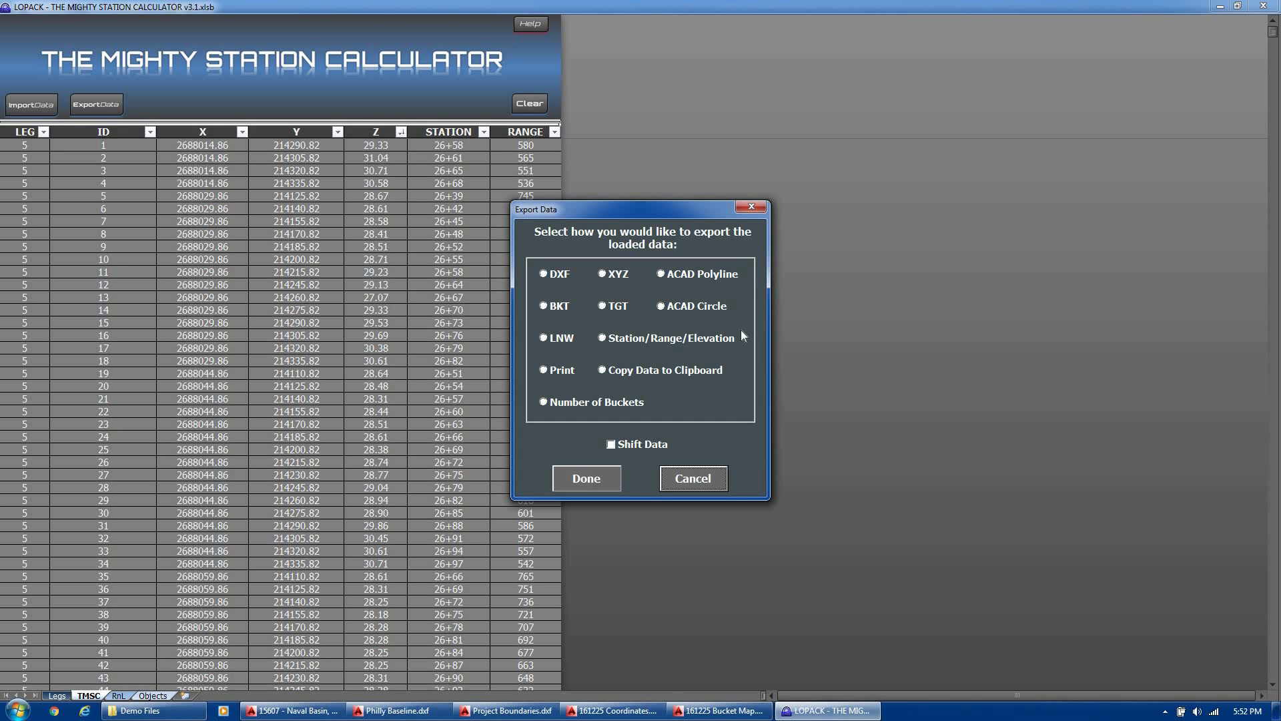
{"action": "left_click", "coordinate": [656, 371]}
{"action": "left_click", "coordinate": [596, 470]}
{"action": "left_click", "coordinate": [648, 394]}
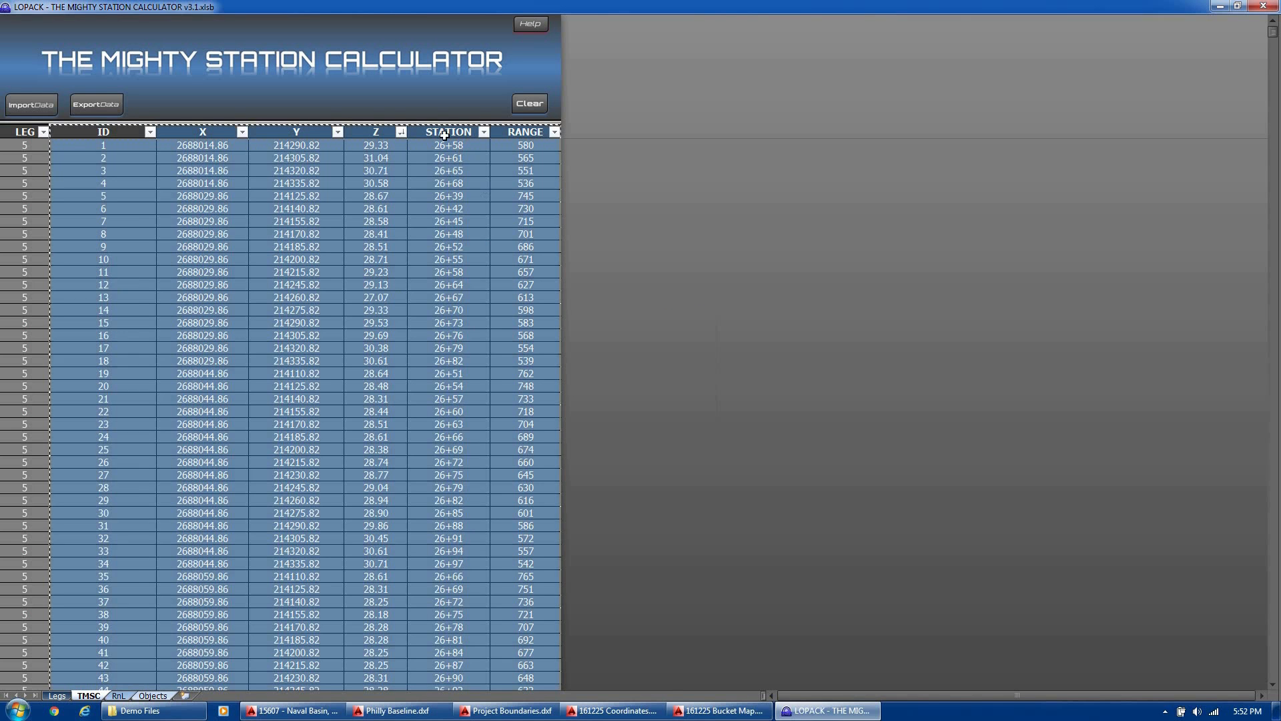
{"action": "left_click", "coordinate": [97, 104]}
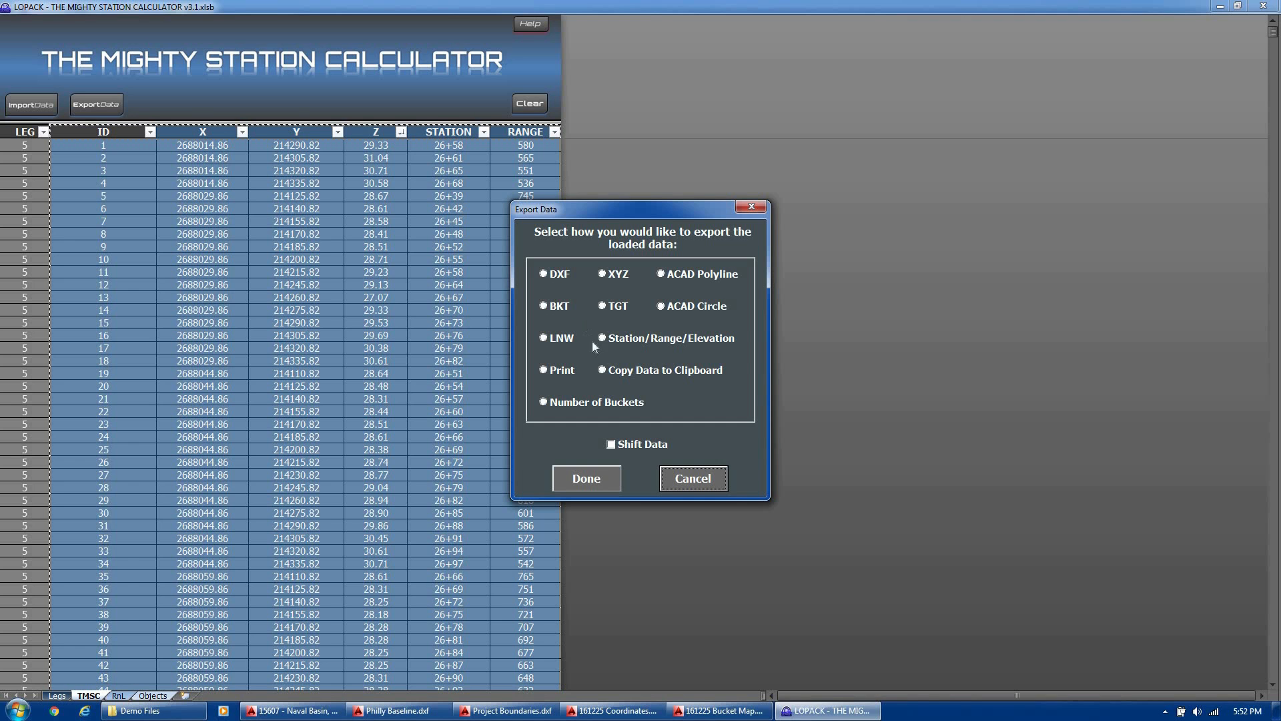
{"action": "left_click", "coordinate": [562, 338]}
{"action": "left_click", "coordinate": [682, 470]}
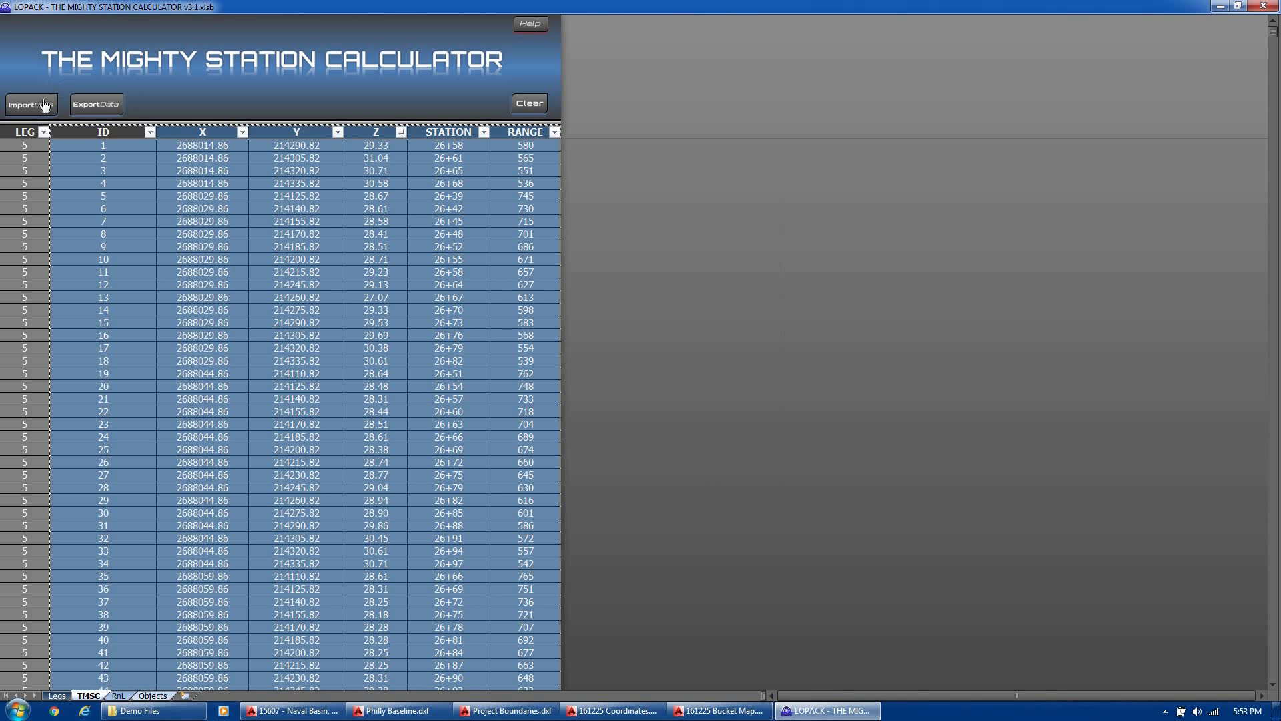
- Import the LNW planned line file LBI PrePost Contruction Beach Profiles Rev3.lnw from the Demo Files folder
{"action": "left_click", "coordinate": [40, 104]}
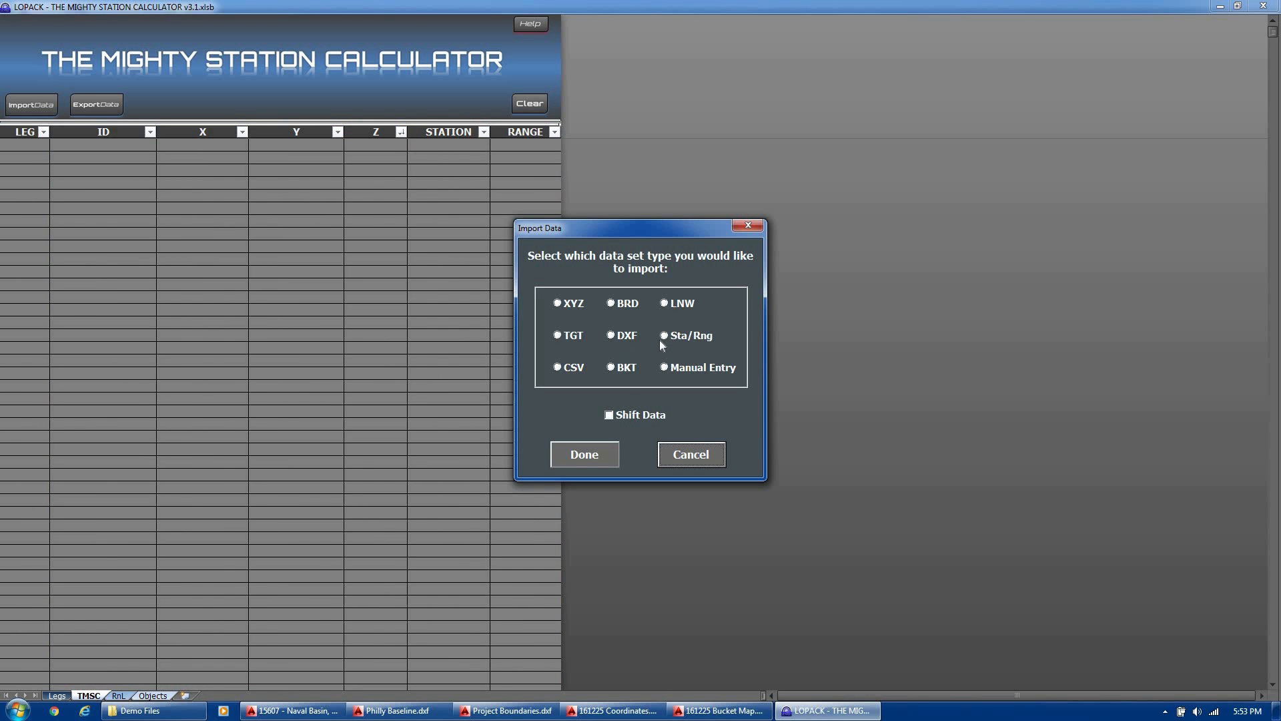
{"action": "left_click", "coordinate": [585, 454]}
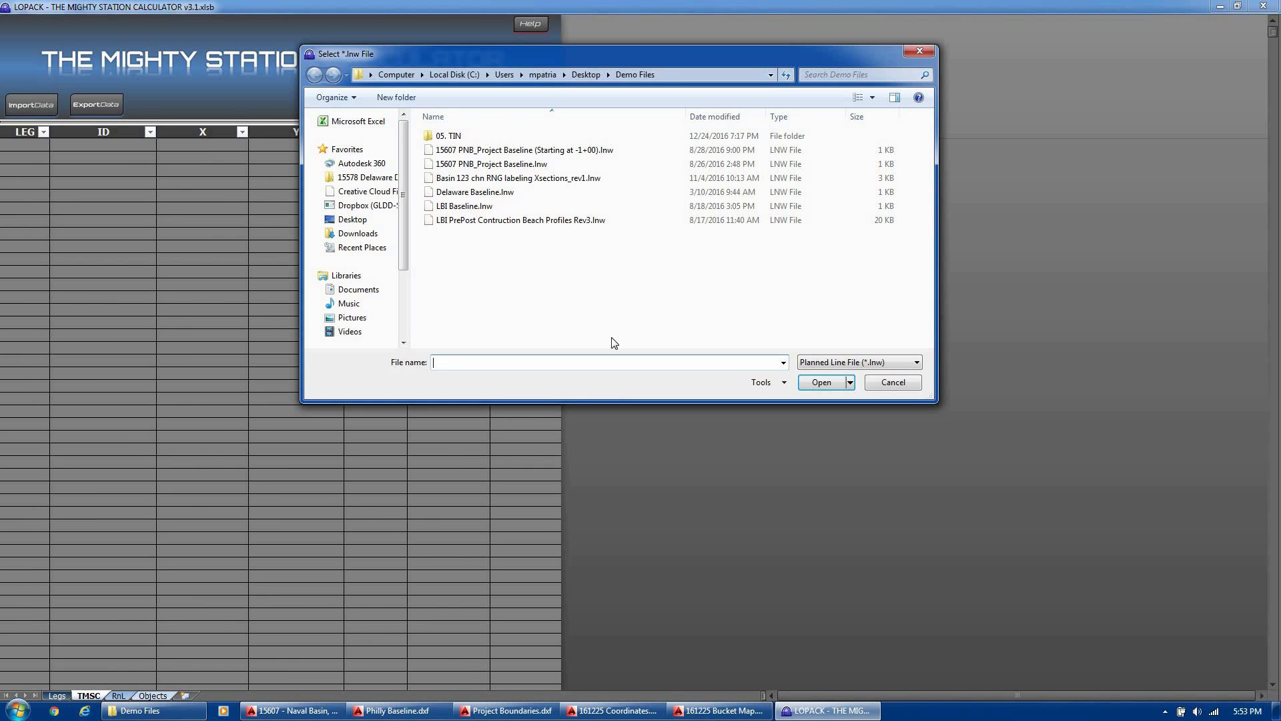
{"action": "left_click", "coordinate": [494, 221]}
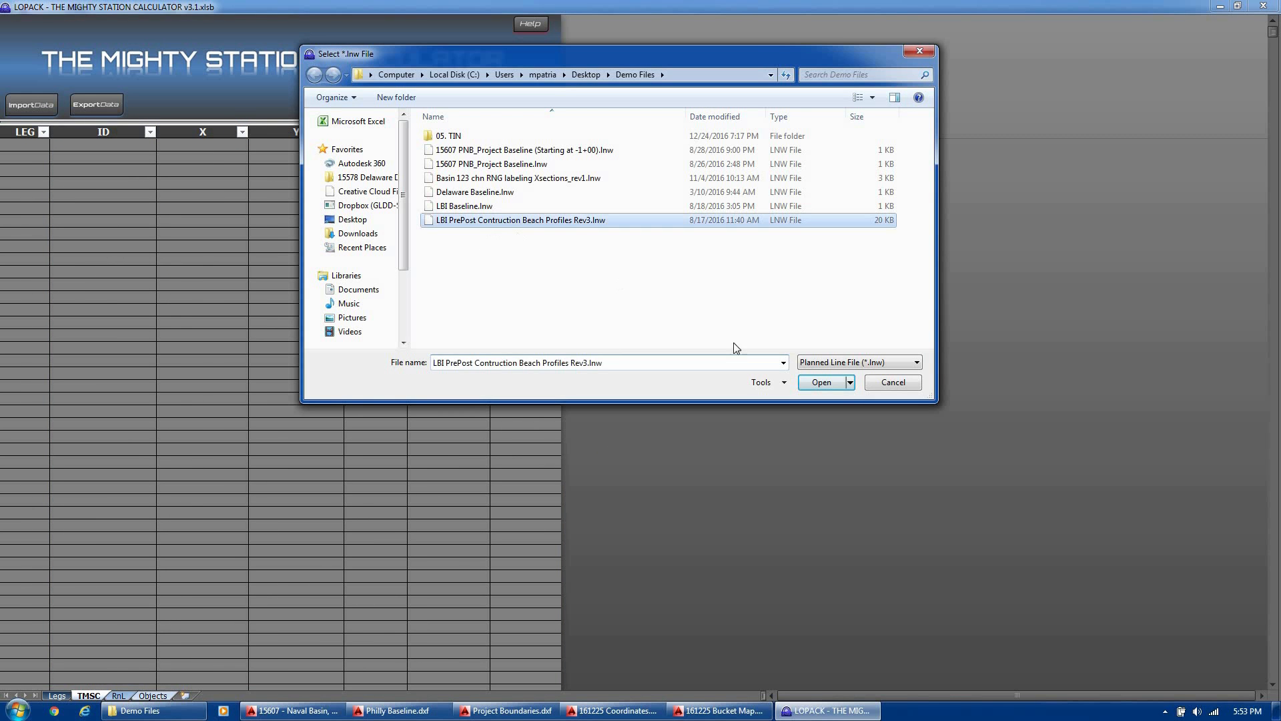
{"action": "left_click", "coordinate": [825, 383]}
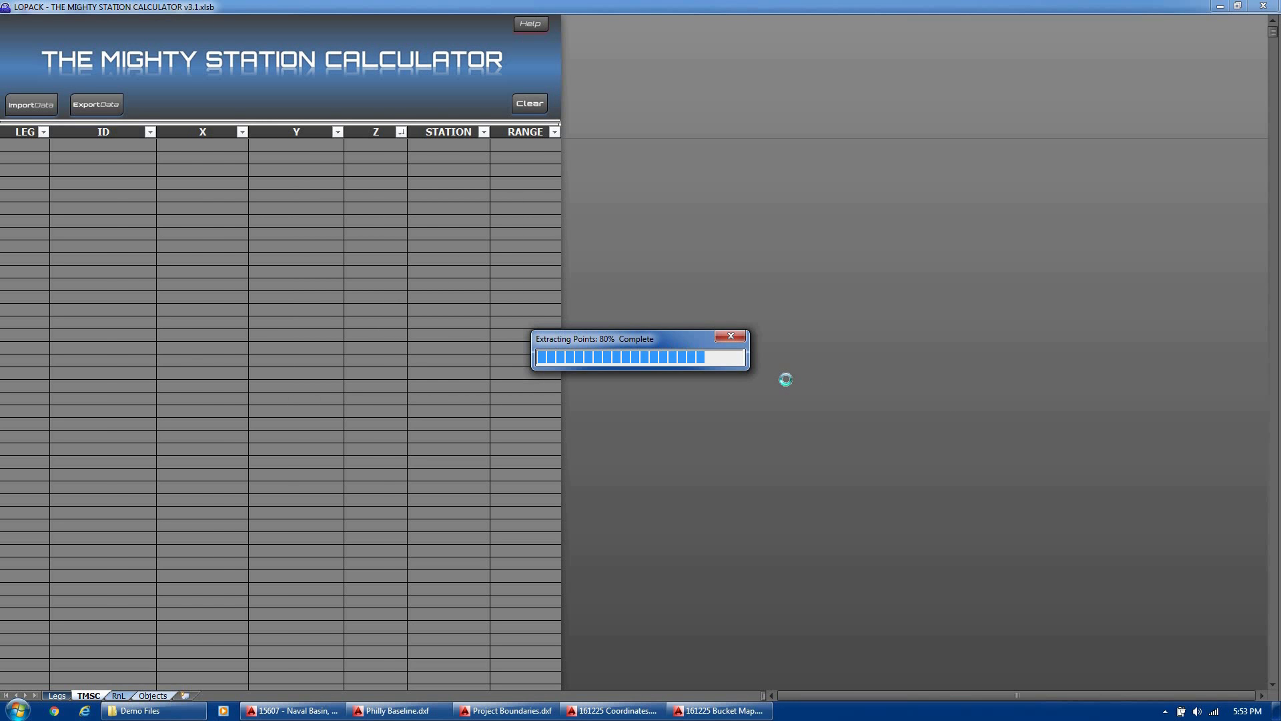
{"action": "left_click", "coordinate": [726, 417]}
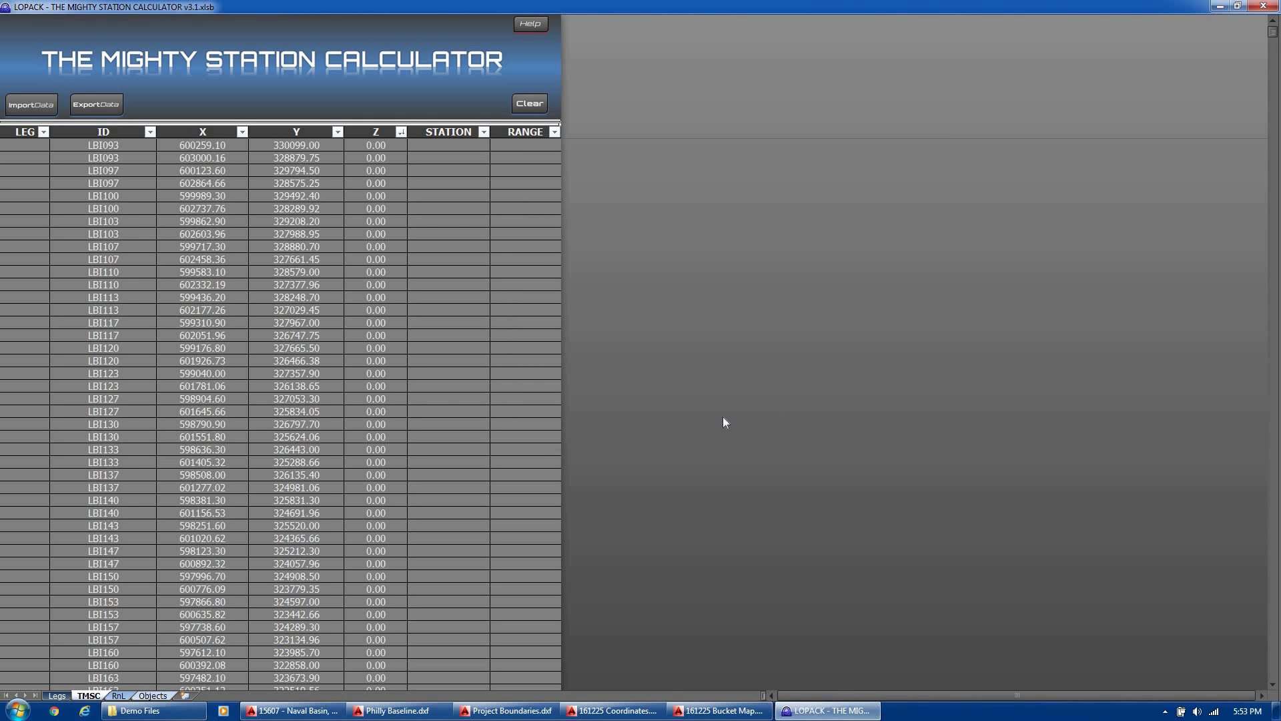
- Examine the paired LBI093 and LBI097 rows and their X and Y coordinates in the imported line data
{"action": "left_click_drag", "start_coordinate": [123, 144], "coordinate": [120, 159]}
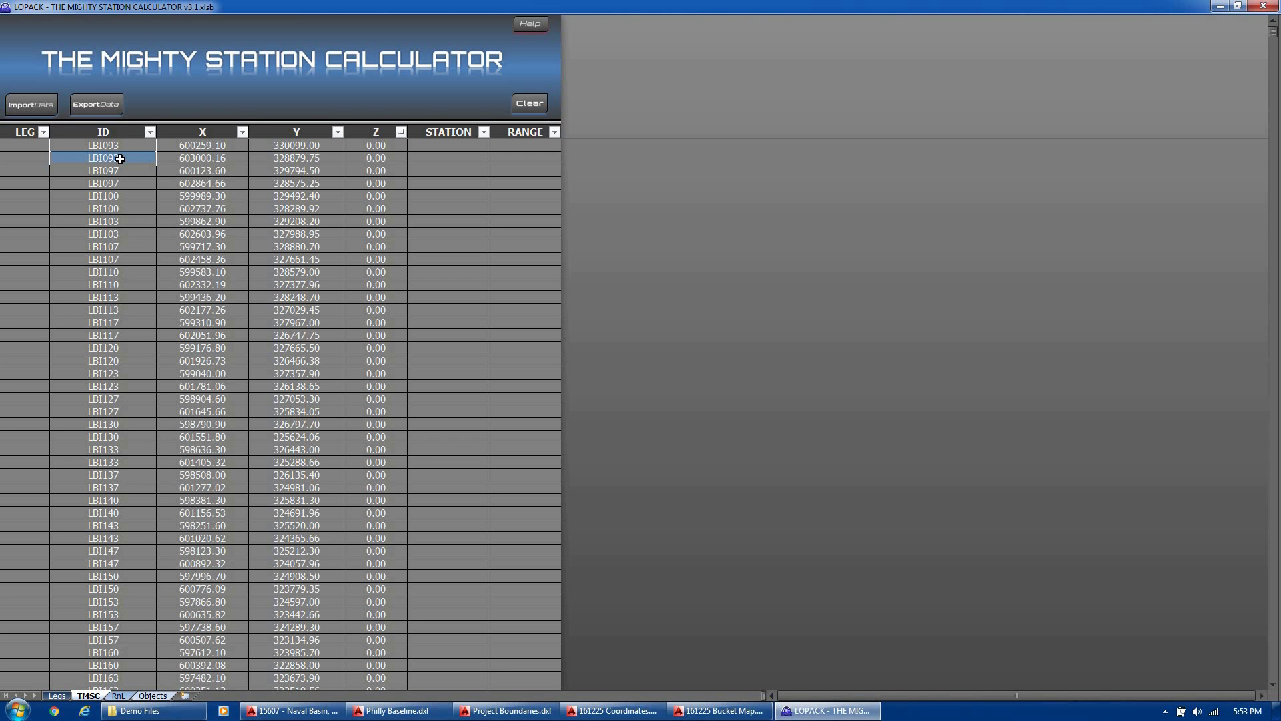
{"action": "left_click_drag", "start_coordinate": [116, 171], "coordinate": [115, 184]}
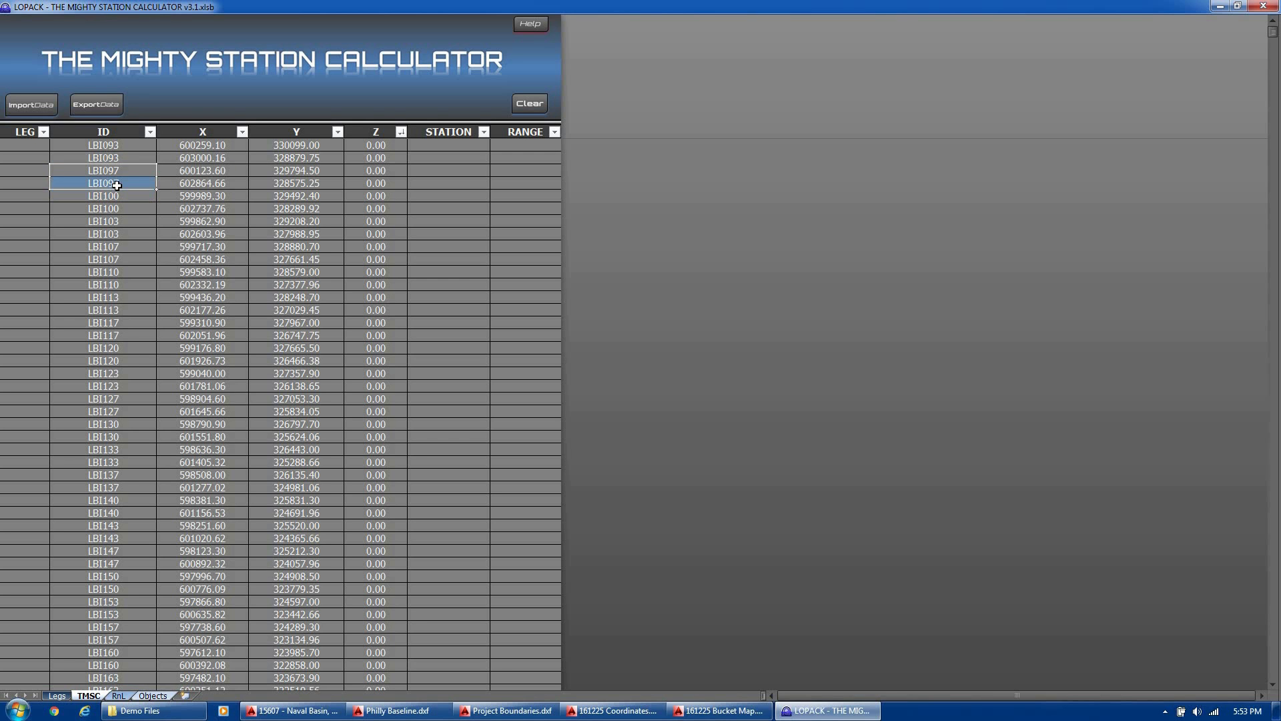
{"action": "left_click", "coordinate": [180, 145]}
{"action": "left_click_drag", "start_coordinate": [285, 146], "coordinate": [321, 146]}
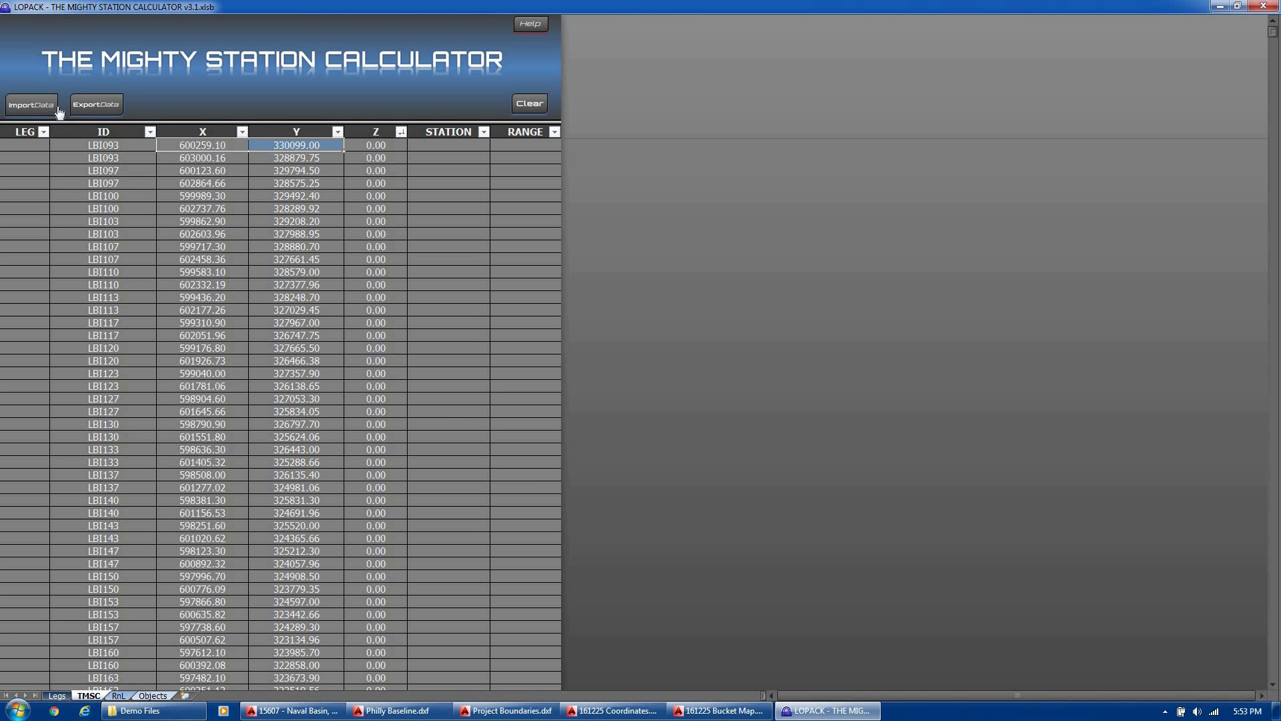
{"action": "left_click_drag", "start_coordinate": [218, 146], "coordinate": [317, 158]}
{"action": "left_click_drag", "start_coordinate": [182, 170], "coordinate": [263, 170]}
{"action": "left_click", "coordinate": [114, 169]}
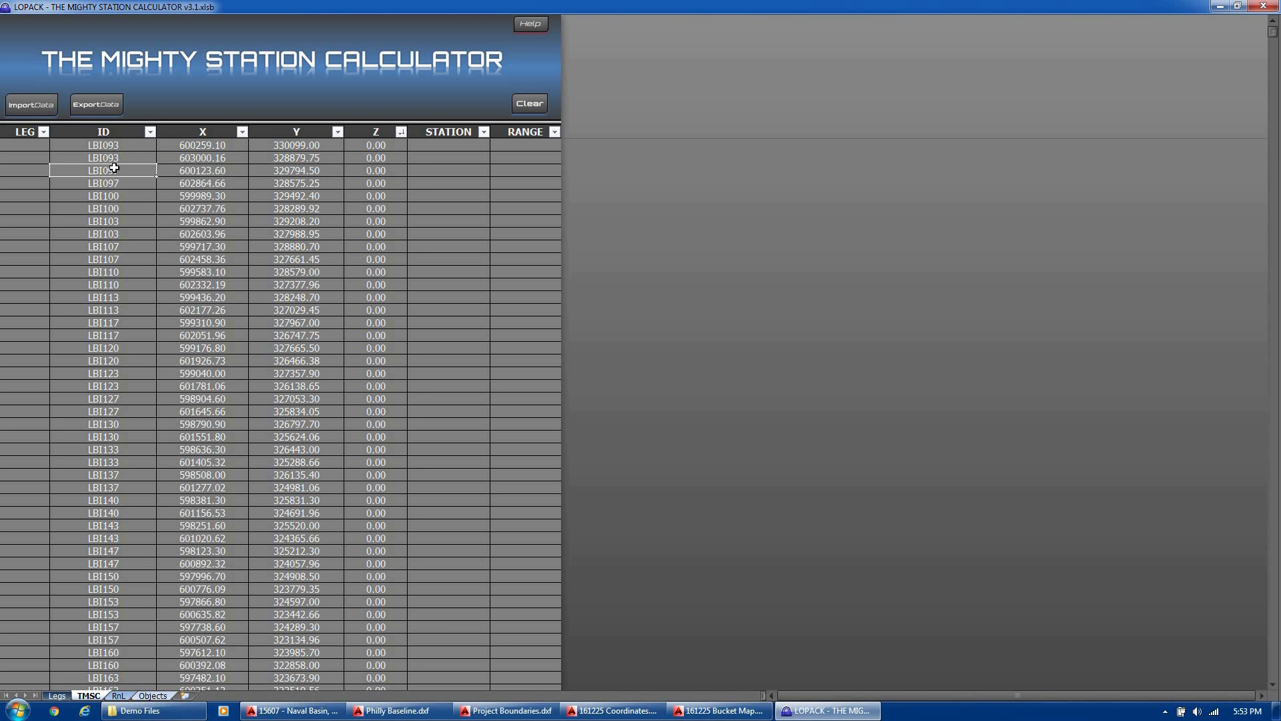
{"action": "left_click_drag", "start_coordinate": [114, 168], "coordinate": [116, 182]}
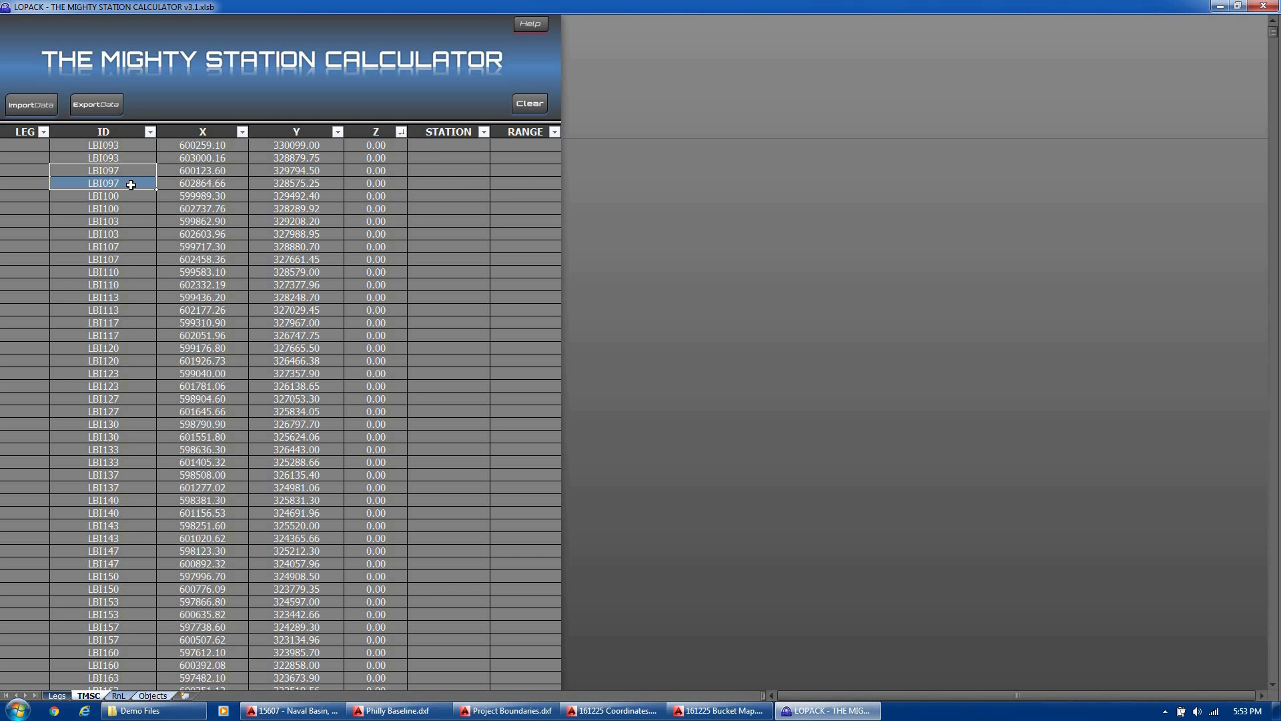
- Clear all imported line points from the calculator's table
{"action": "left_click", "coordinate": [537, 107]}
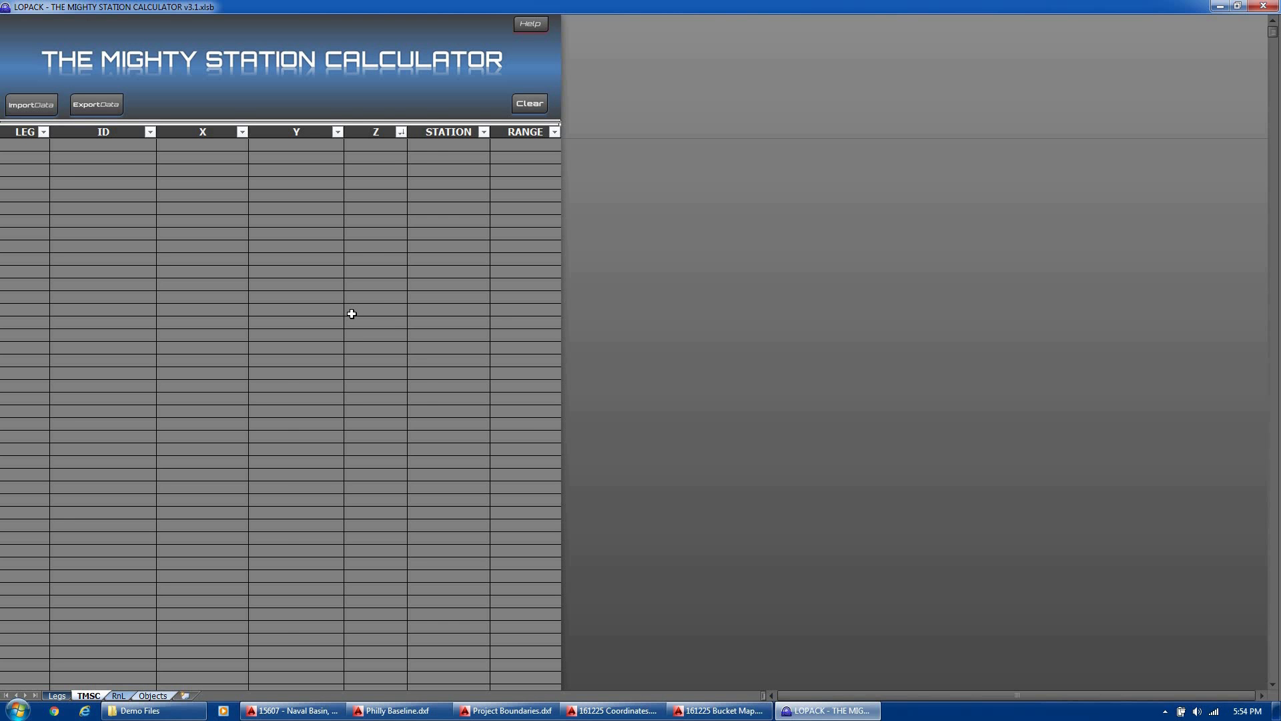
- Examine the contact information and bug report form in Help, and close Help without sending a report
{"action": "left_click", "coordinate": [527, 24]}
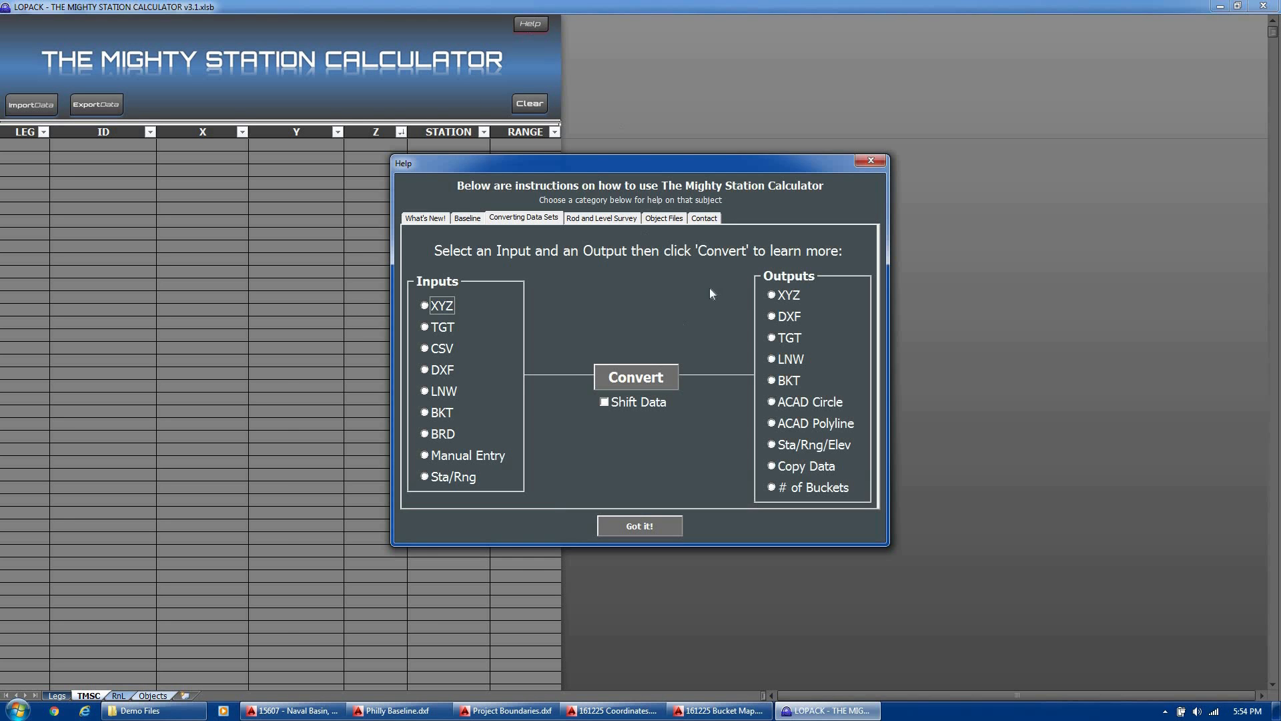
{"action": "left_click", "coordinate": [705, 218]}
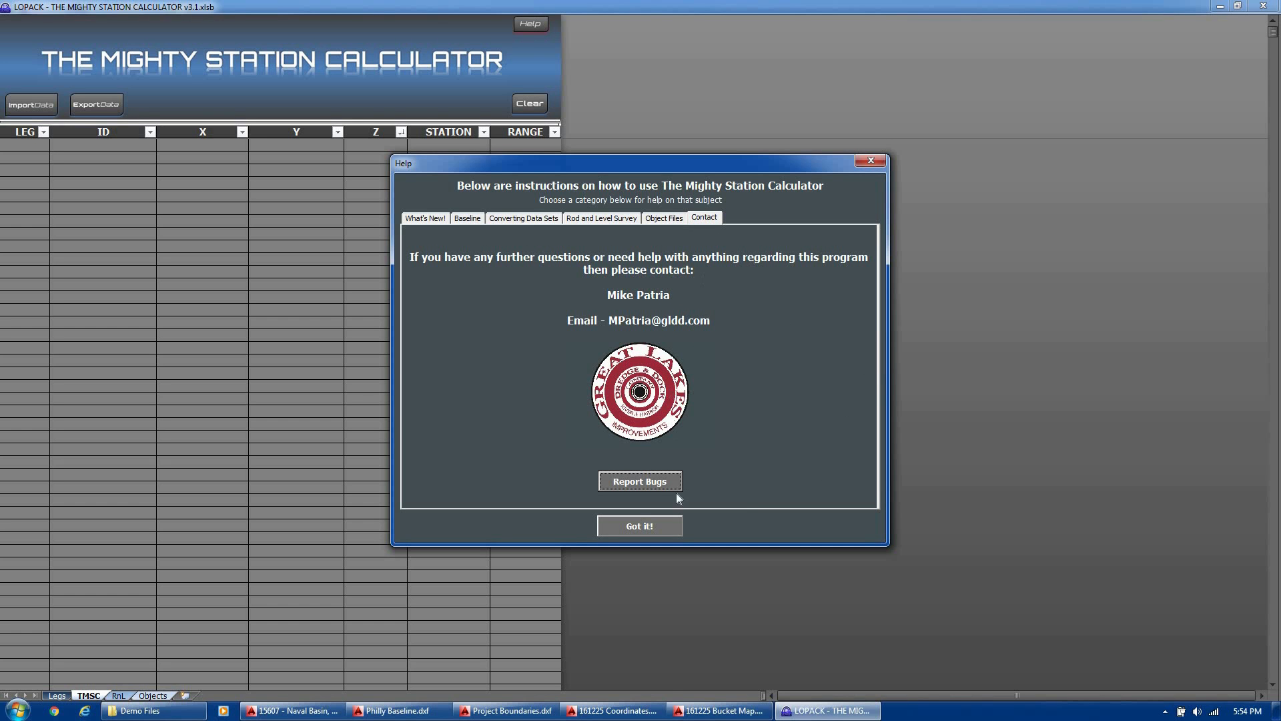
{"action": "left_click", "coordinate": [654, 482]}
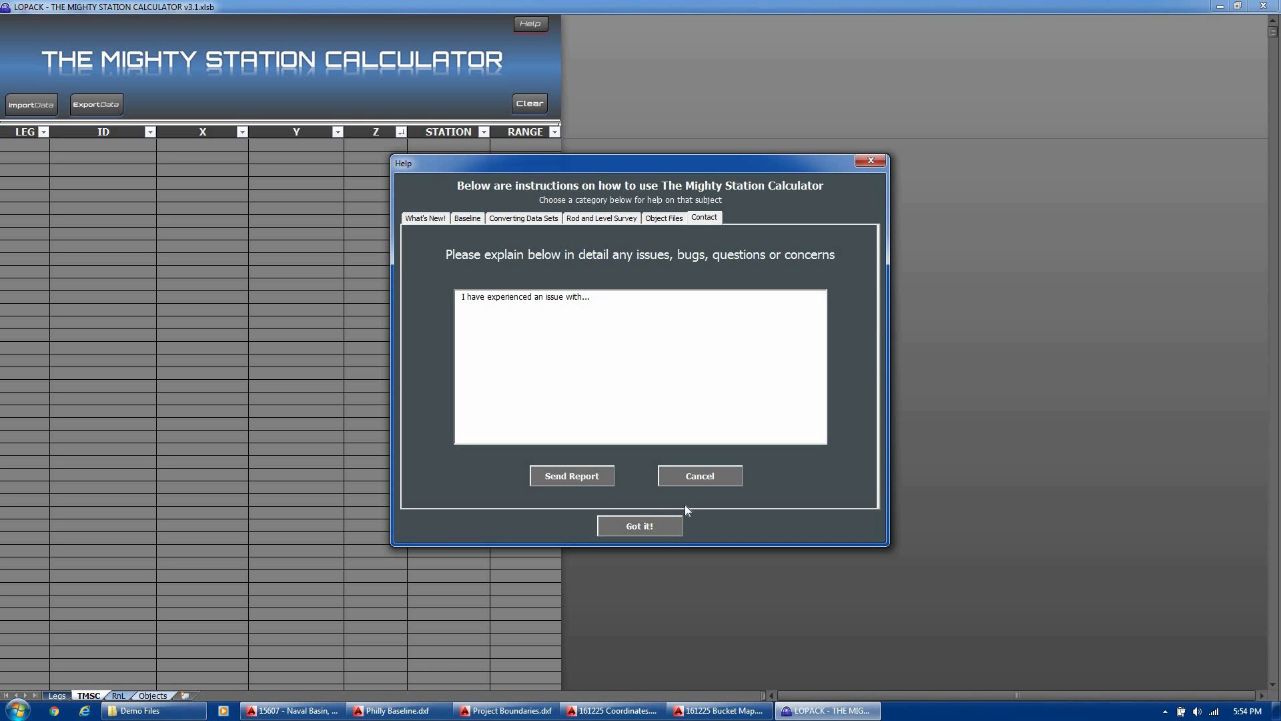
{"action": "left_click", "coordinate": [662, 531]}
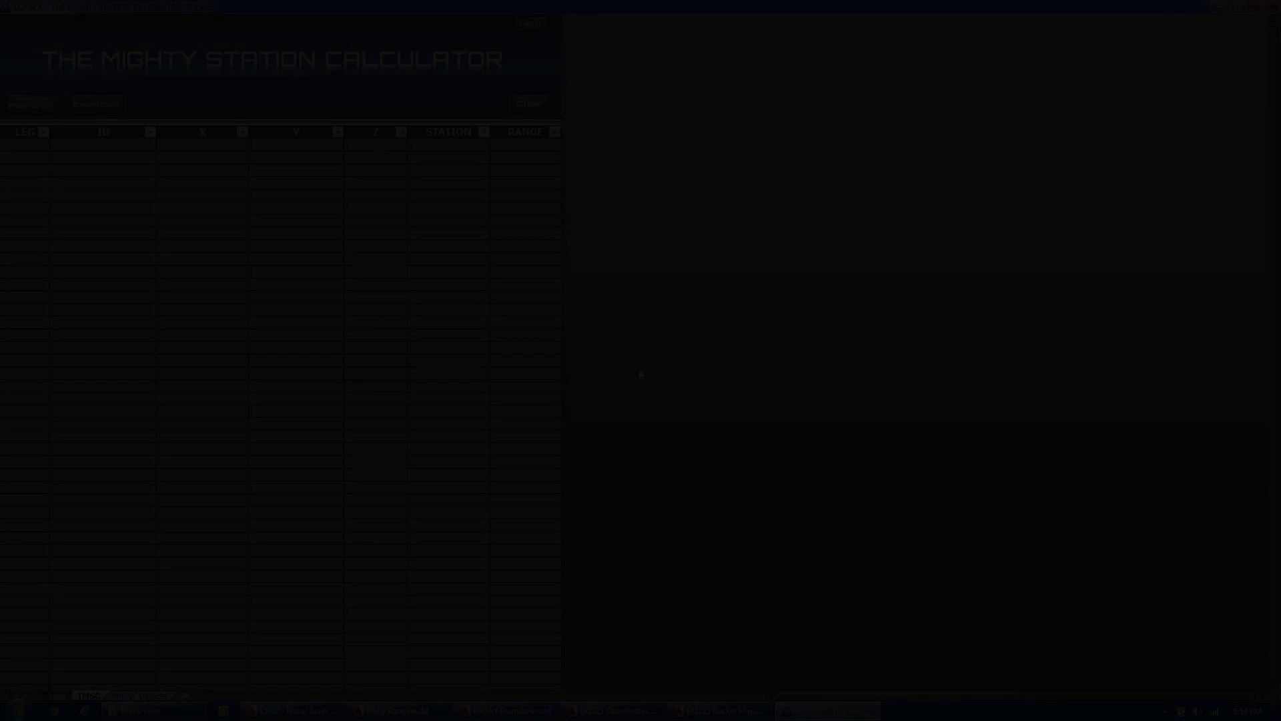